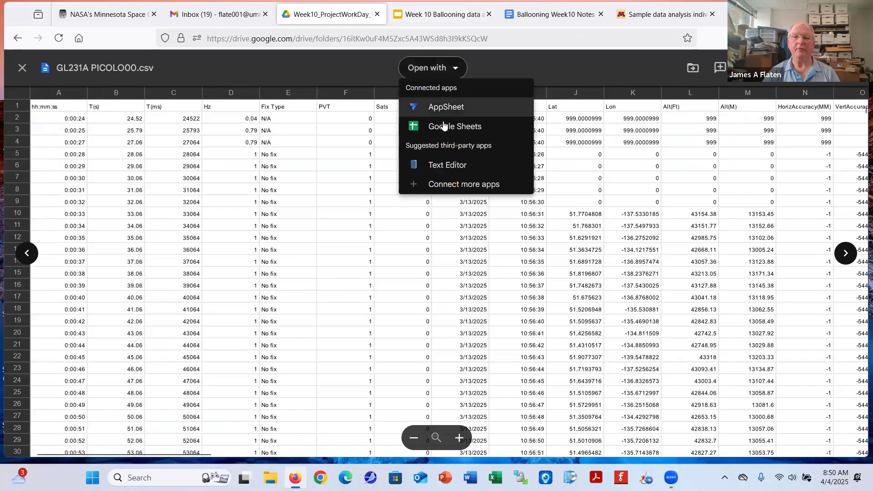
Step: Open GL231A PICOLO00.csv in Google Sheets and review its full row range, header row and time columns
{"action": "left_click", "coordinate": [444, 127]}
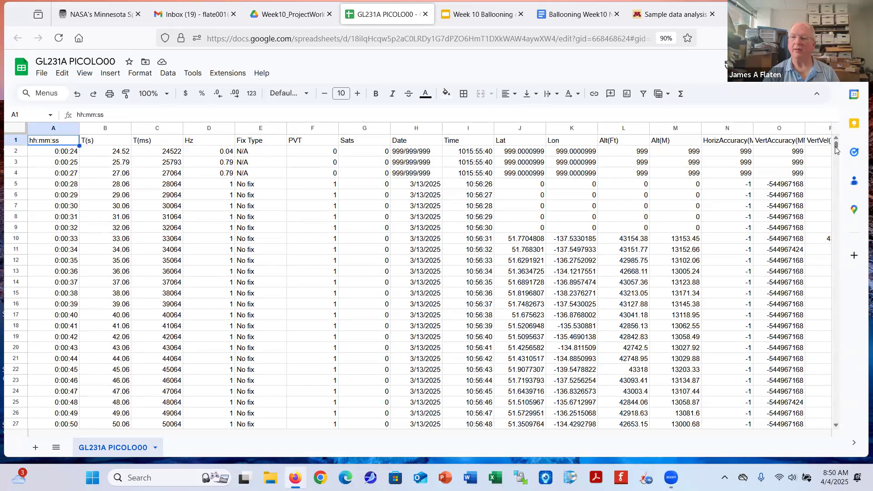
{"action": "left_click_drag", "start_coordinate": [832, 202], "coordinate": [837, 427]}
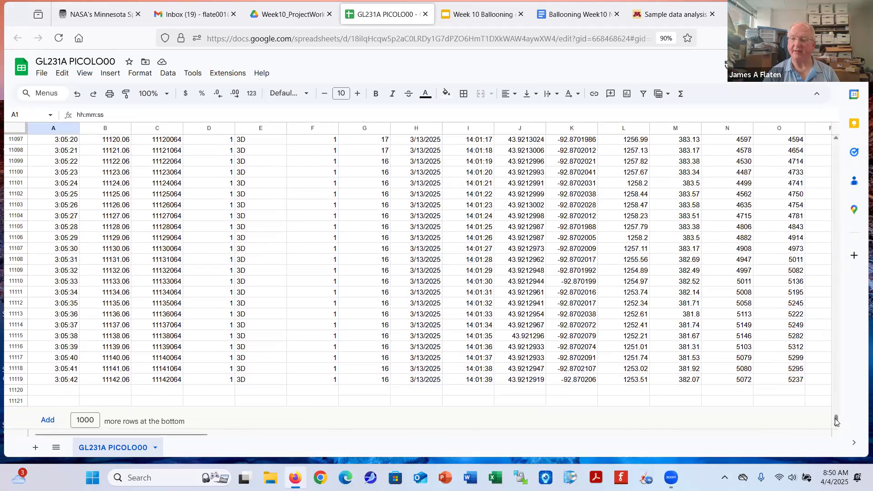
{"action": "left_click_drag", "start_coordinate": [836, 421], "coordinate": [845, 142]}
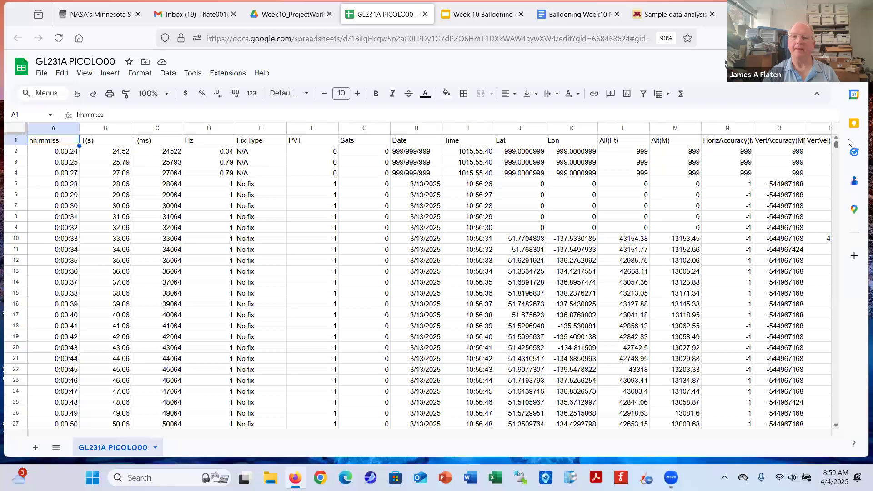
{"action": "left_click", "coordinate": [16, 142]}
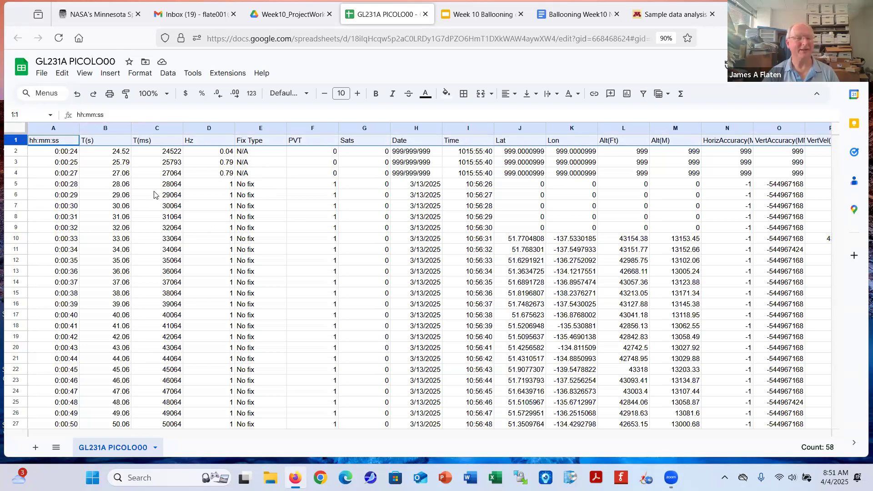
{"action": "left_click", "coordinate": [108, 142]}
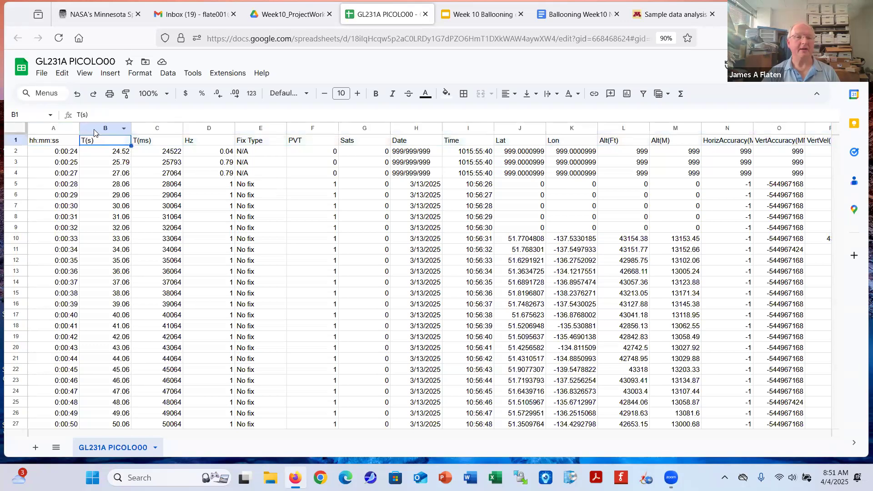
{"action": "left_click", "coordinate": [94, 131]}
{"action": "left_click", "coordinate": [147, 130]}
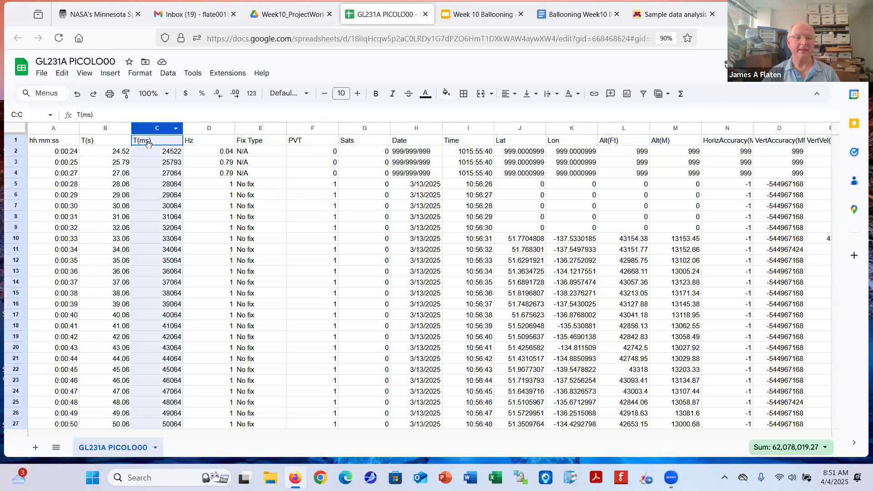
Step: Insert a blank column before the Hz column and head it "Time T (min)"
{"action": "left_click", "coordinate": [196, 129]}
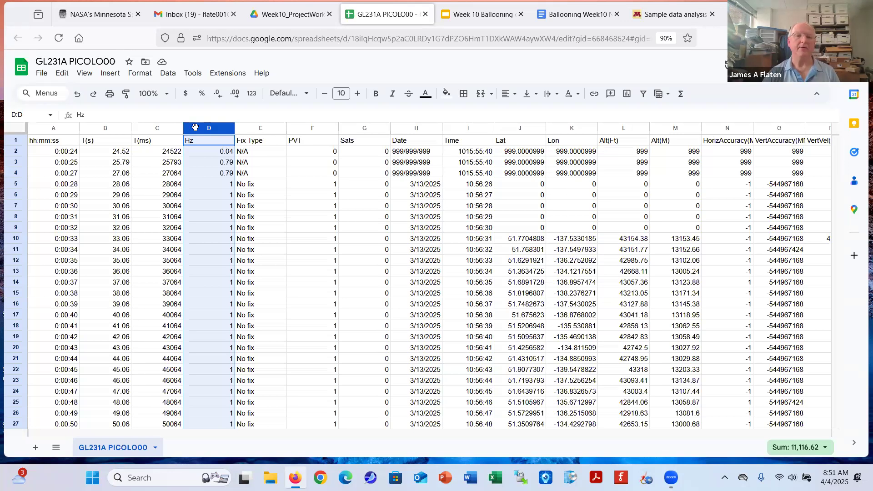
{"action": "right_click", "coordinate": [195, 127]}
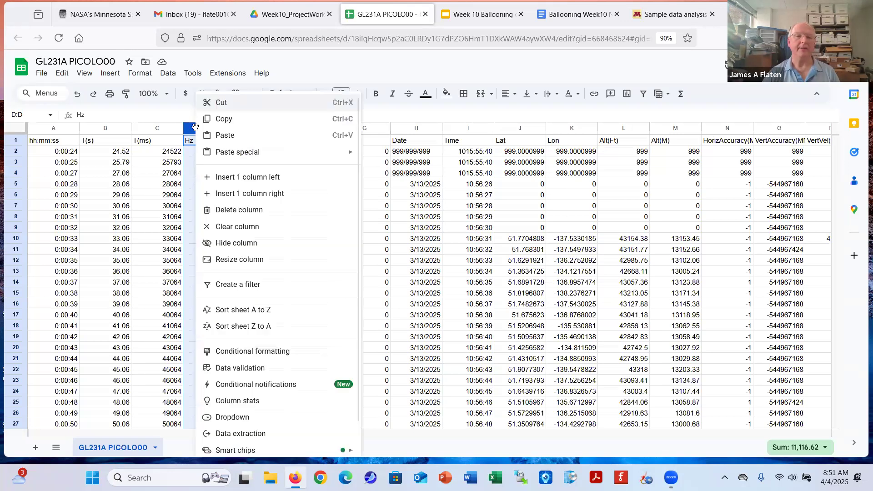
{"action": "left_click", "coordinate": [231, 178]}
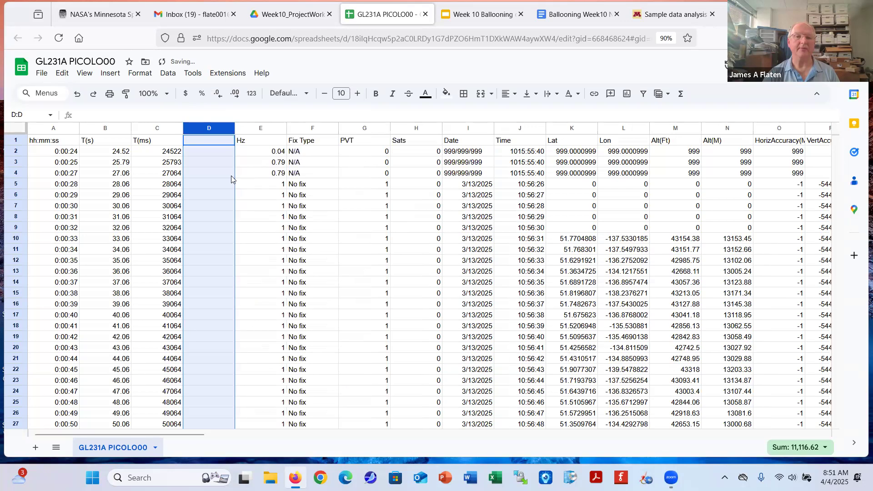
{"action": "left_click", "coordinate": [206, 140]}
{"action": "type", "text": "T"}
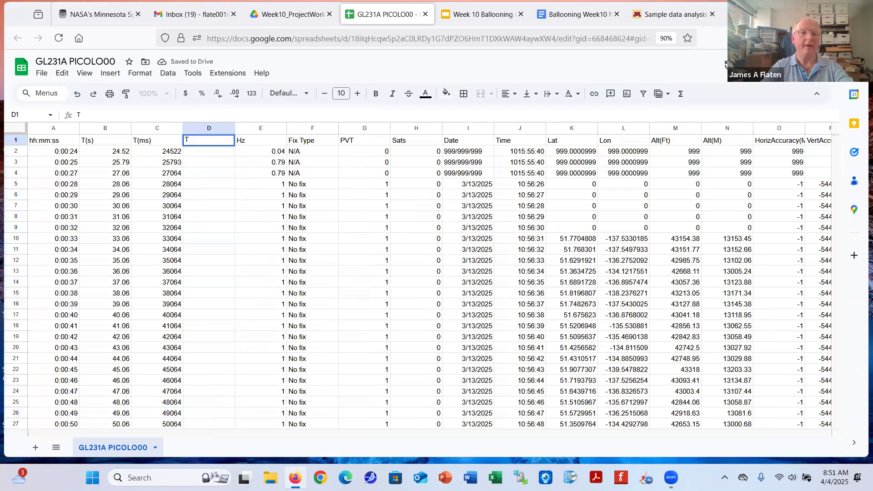
{"action": "type", "text": "ime (min)"}
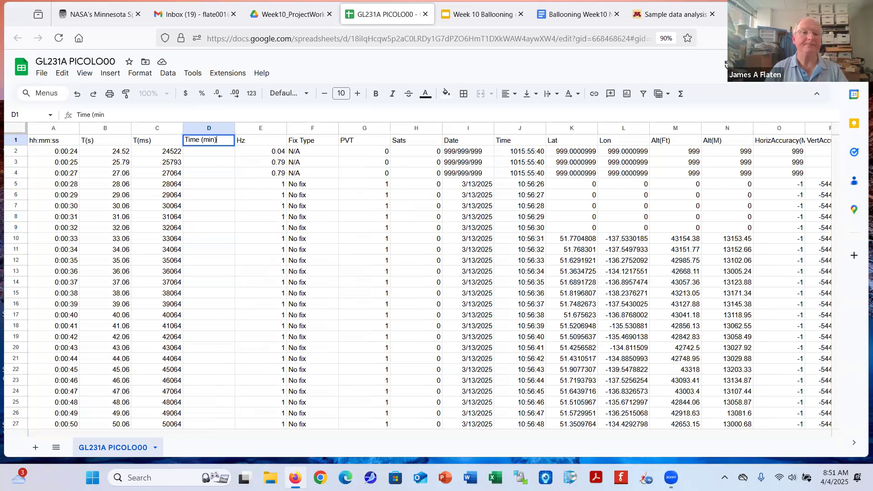
{"action": "left_click", "coordinate": [200, 140]}
{"action": "type", "text": "T"}
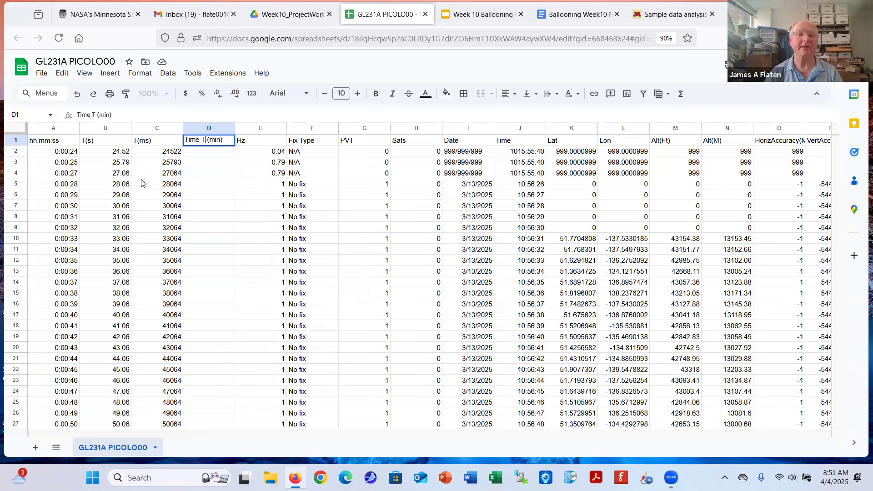
Step: Compute minutes in D2 with =B2/60 and accept the suggested autofill for the rest of the column
{"action": "left_click", "coordinate": [204, 154]}
{"action": "type", "text": "="}
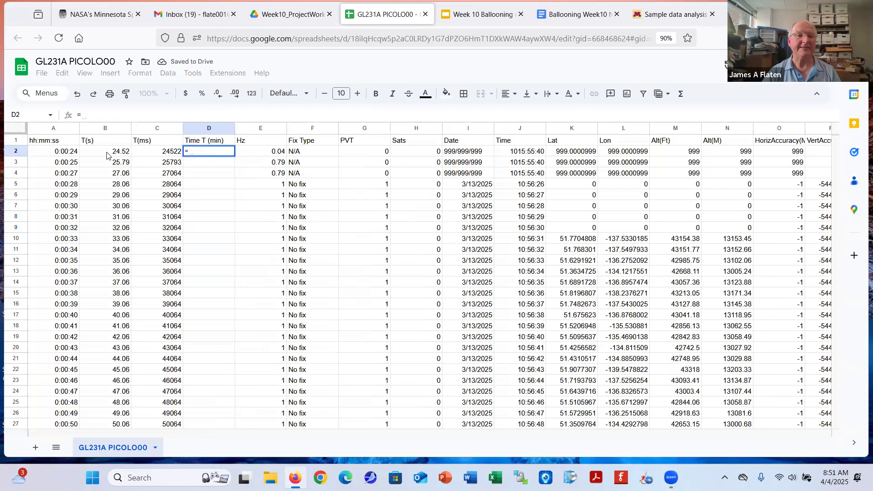
{"action": "left_click", "coordinate": [106, 155]}
{"action": "type", "text": "/60"}
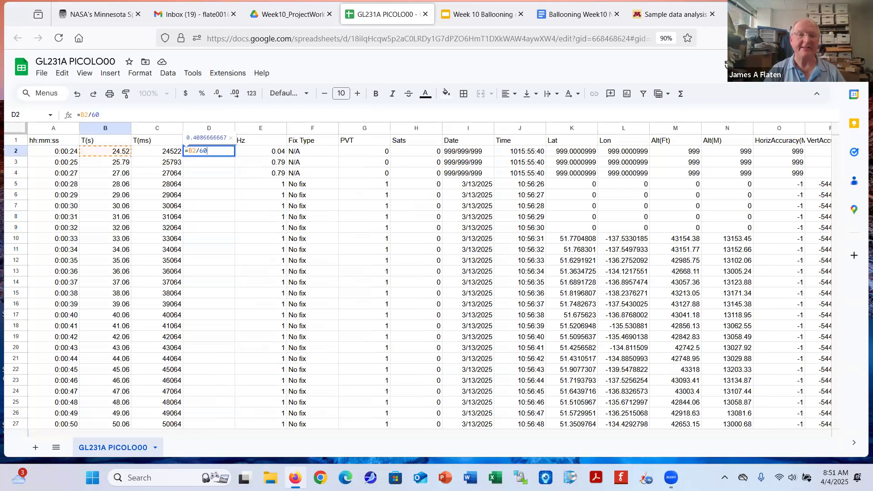
{"action": "key", "text": "Return"}
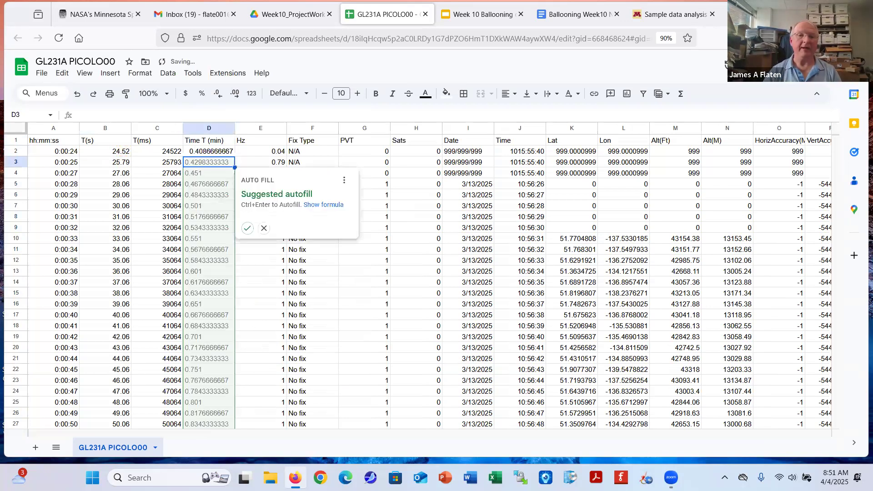
{"action": "left_click", "coordinate": [247, 229]}
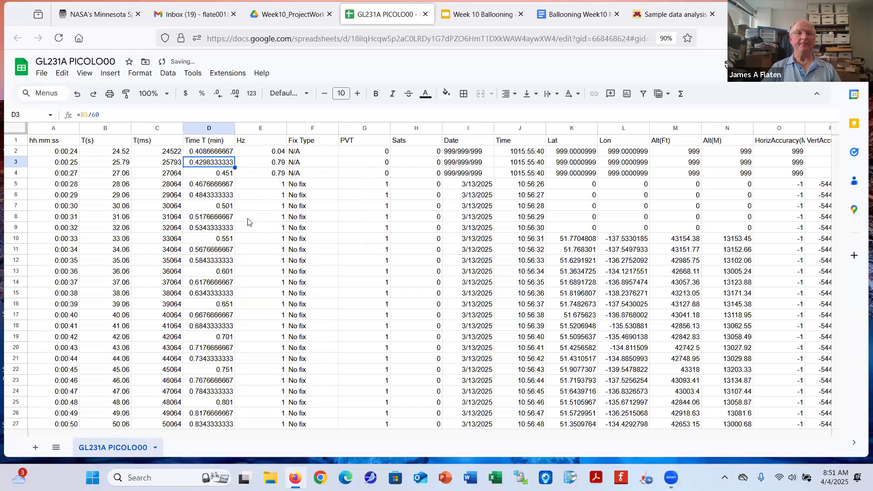
Step: Format the whole Time T (min) column with the Number format
{"action": "left_click", "coordinate": [206, 127]}
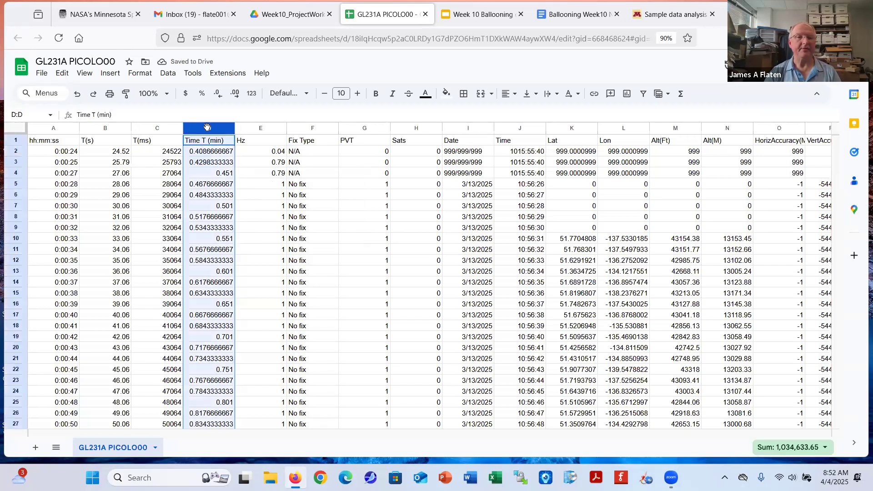
{"action": "left_click", "coordinate": [140, 74]}
{"action": "mouse_move", "coordinate": [150, 117]}
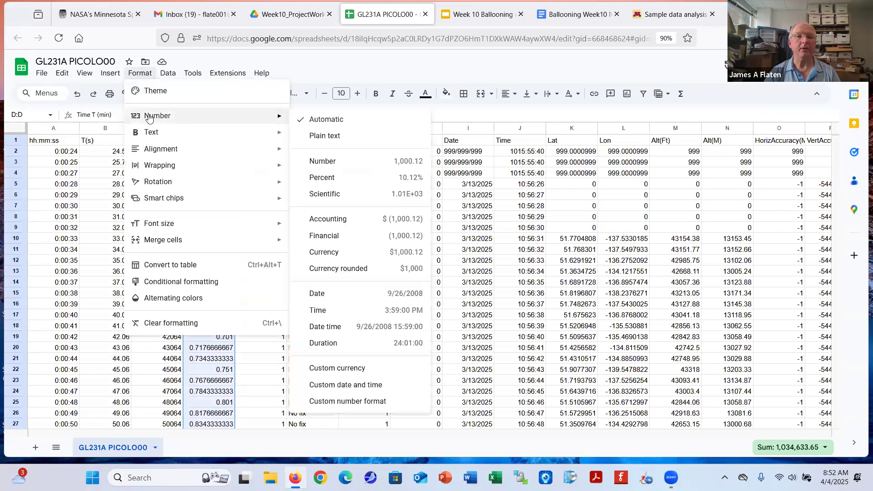
{"action": "left_click", "coordinate": [323, 162]}
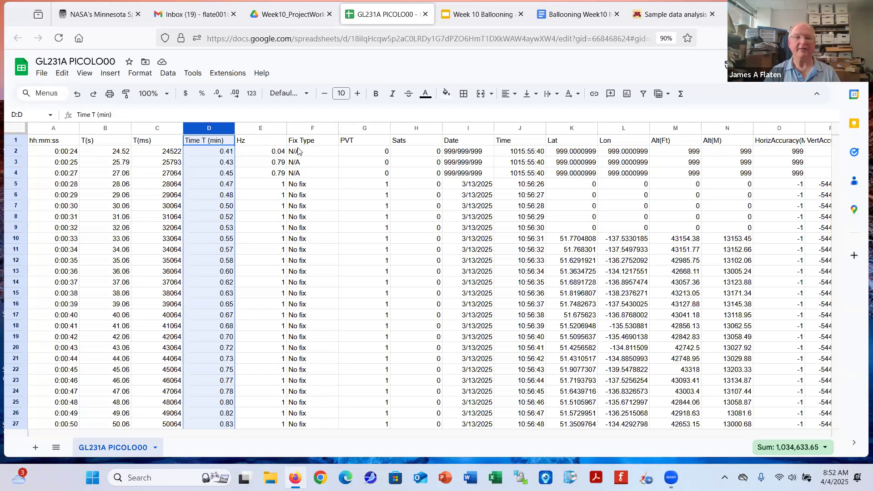
Step: Examine the Fix Type column to find where the entries change from No fix to 3D
{"action": "left_click", "coordinate": [300, 128]}
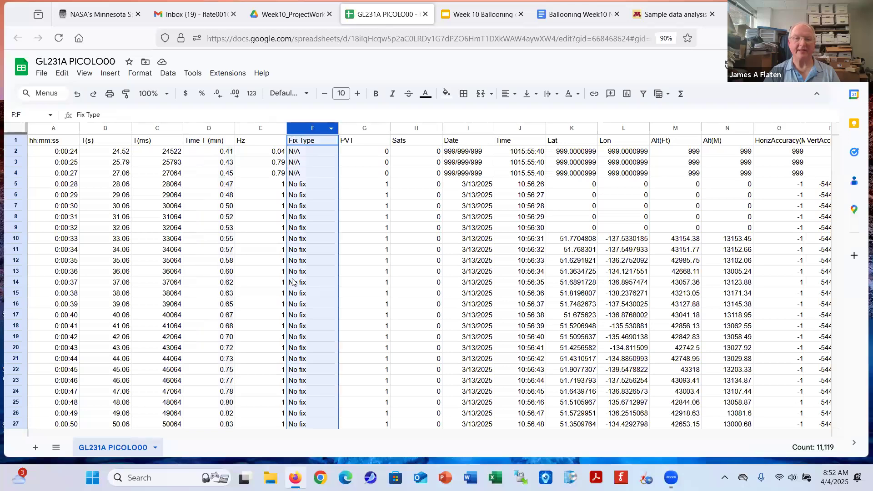
{"action": "scroll", "coordinate": [296, 284], "scroll_direction": "down", "scroll_amount": 10}
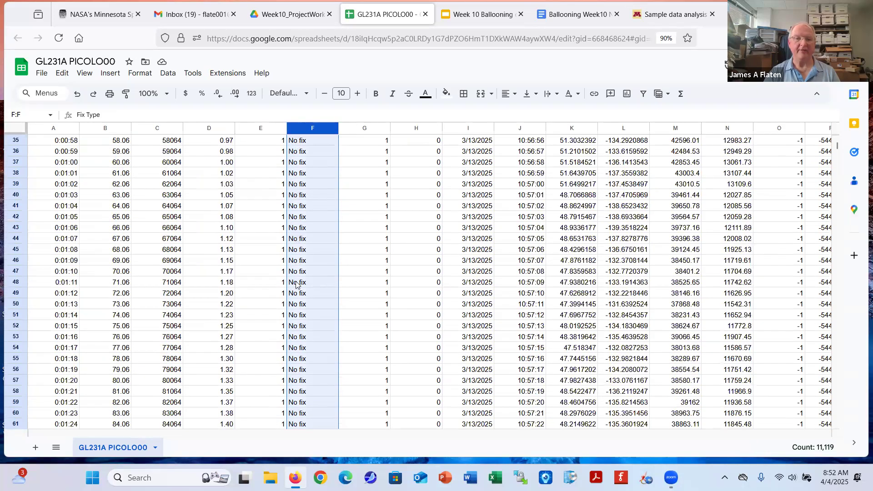
{"action": "scroll", "coordinate": [296, 284], "scroll_direction": "down", "scroll_amount": 3}
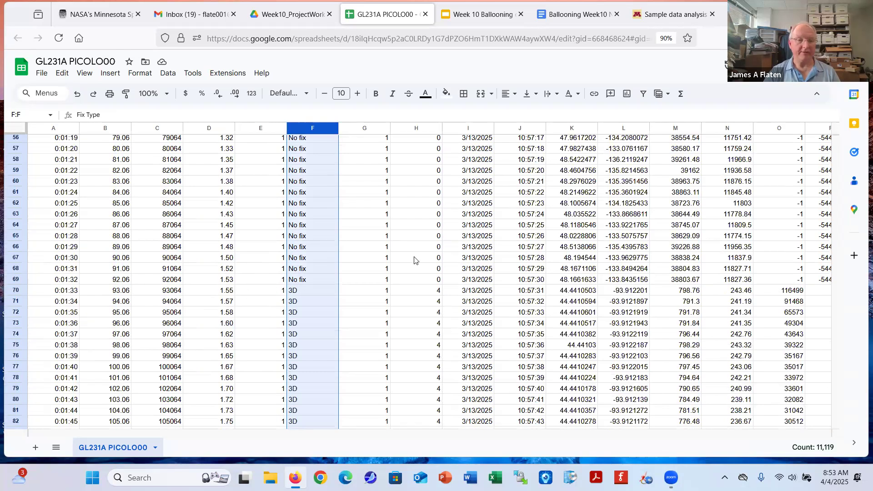
{"action": "left_click", "coordinate": [300, 291]}
{"action": "scroll", "coordinate": [302, 292], "scroll_direction": "down", "scroll_amount": 10}
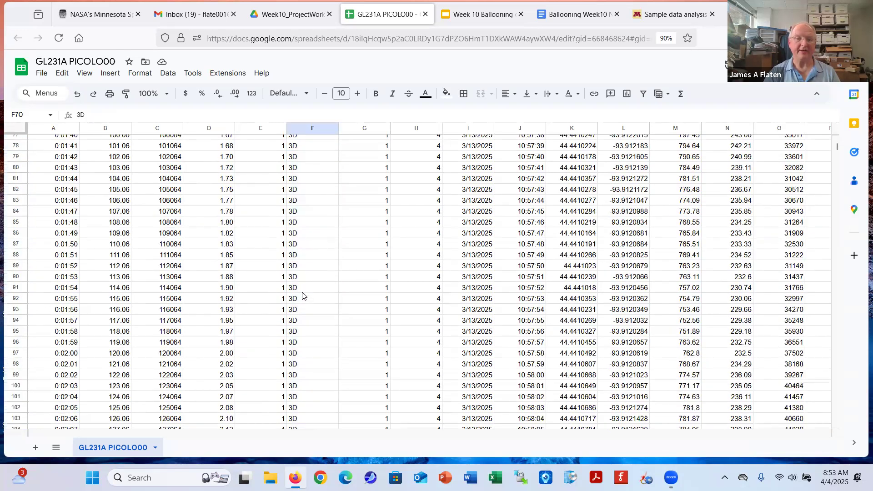
{"action": "scroll", "coordinate": [304, 292], "scroll_direction": "up", "scroll_amount": 6}
{"action": "scroll", "coordinate": [303, 291], "scroll_direction": "up", "scroll_amount": 15}
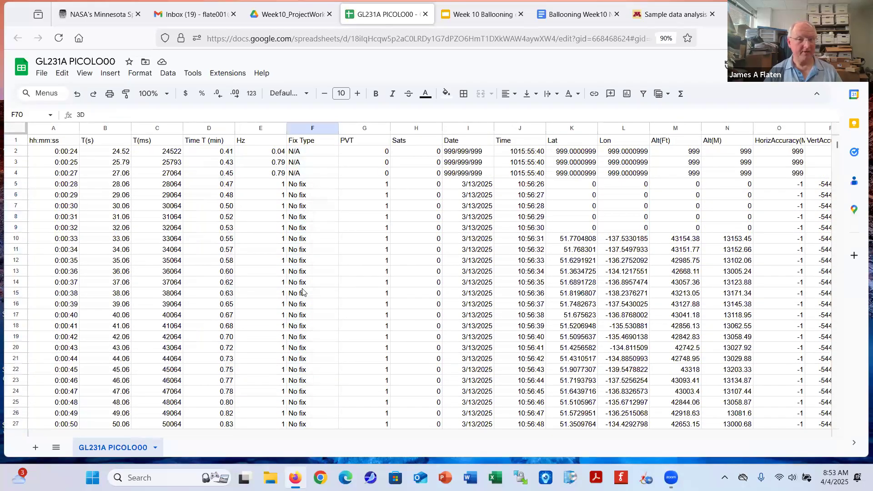
Step: Delete rows 2 to 69, which hold the N/A and No fix records, and return to the sheet's beginning
{"action": "left_click", "coordinate": [15, 152]}
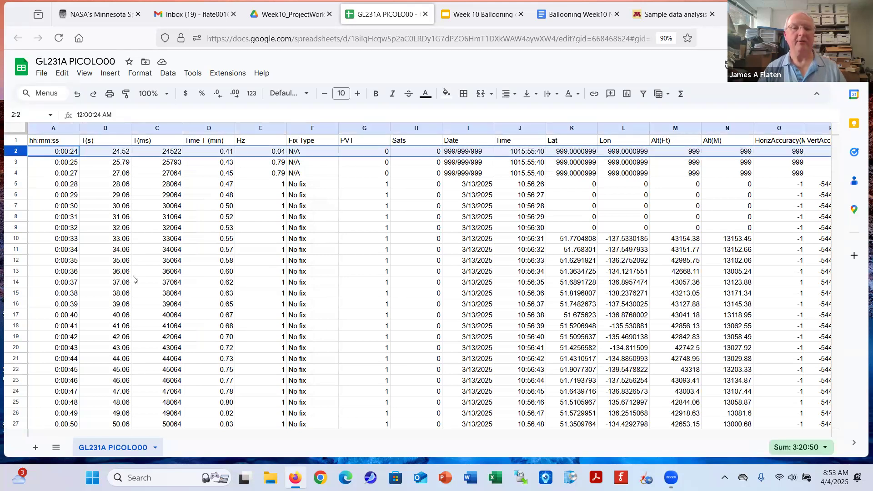
{"action": "scroll", "coordinate": [150, 270], "scroll_direction": "down", "scroll_amount": 5}
{"action": "scroll", "coordinate": [133, 280], "scroll_direction": "down", "scroll_amount": 13}
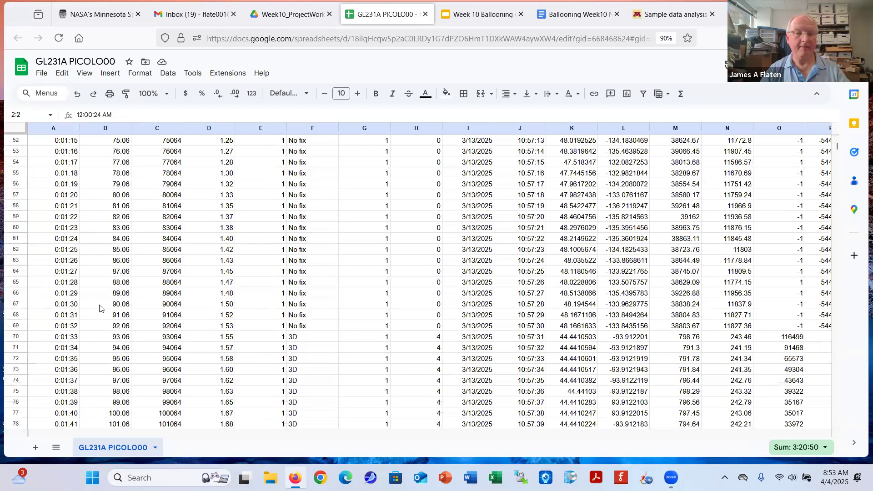
{"action": "left_click", "coordinate": [14, 325], "text": "shift"}
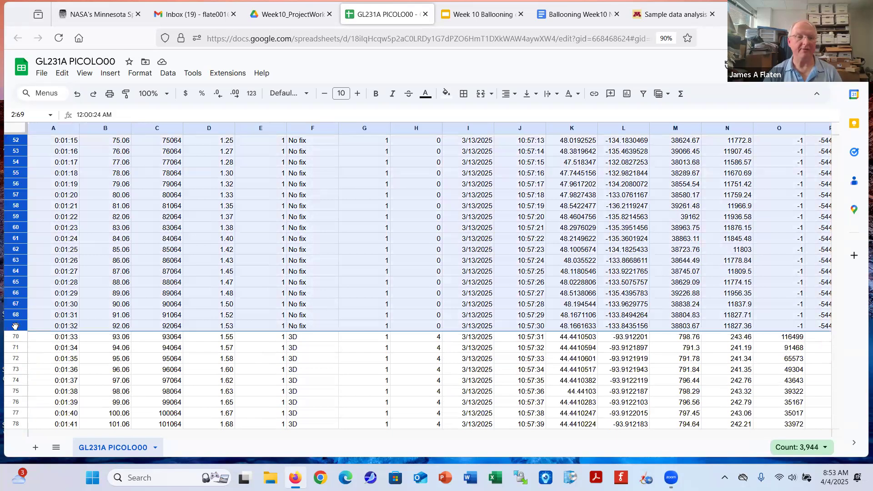
{"action": "right_click", "coordinate": [15, 326]}
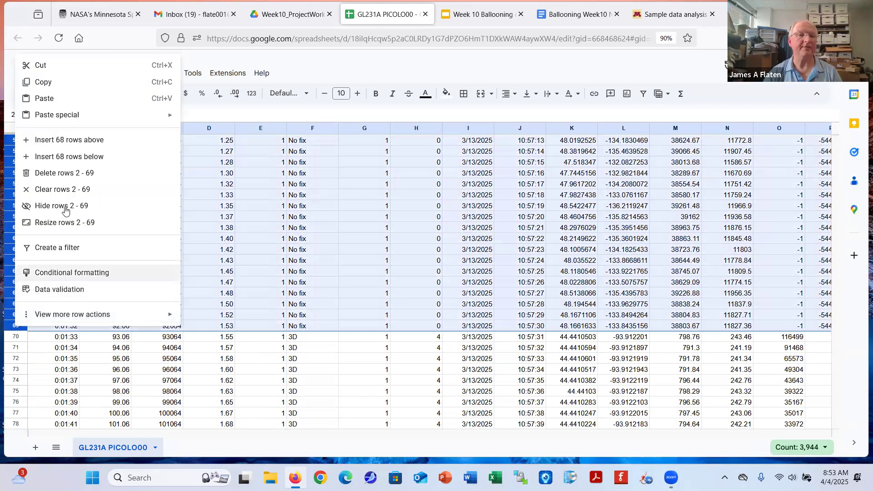
{"action": "left_click", "coordinate": [56, 173]}
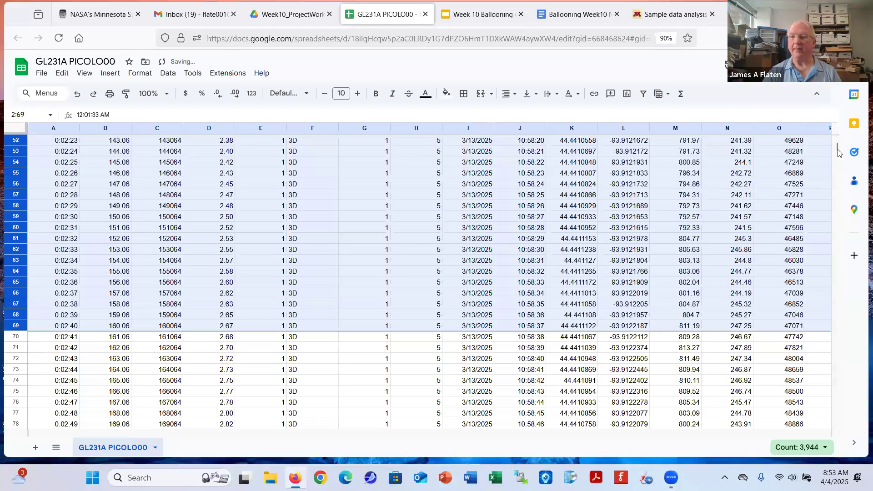
{"action": "left_click_drag", "start_coordinate": [838, 151], "coordinate": [837, 136]}
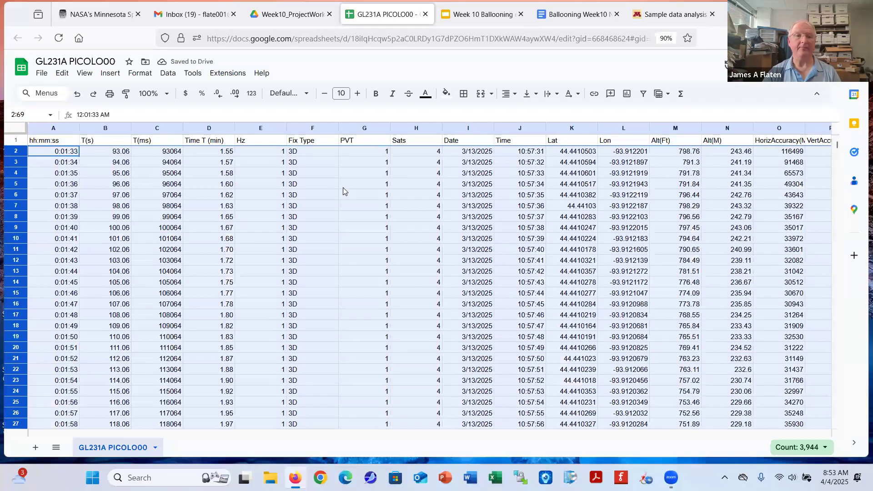
{"action": "left_click", "coordinate": [343, 187]}
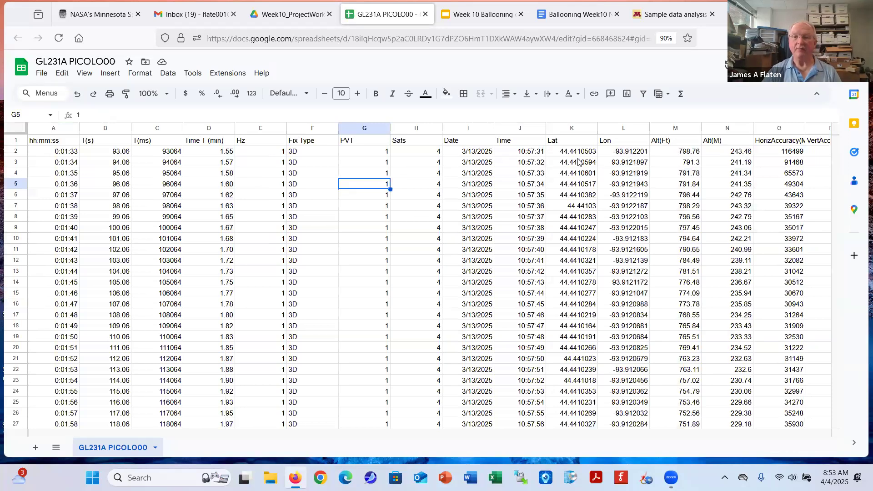
Step: Look across the remaining velocity, temperature and pressure columns and select the kPa column
{"action": "left_click_drag", "start_coordinate": [180, 434], "coordinate": [266, 436]}
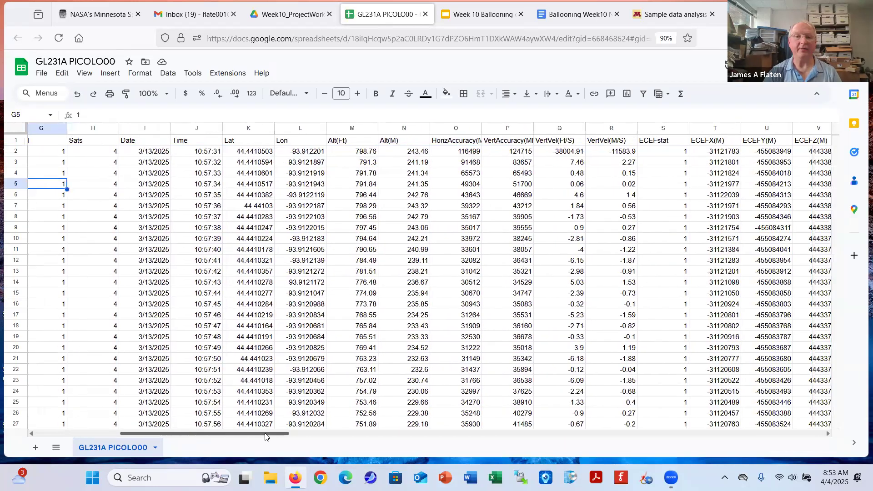
{"action": "left_click_drag", "start_coordinate": [265, 436], "coordinate": [422, 436]}
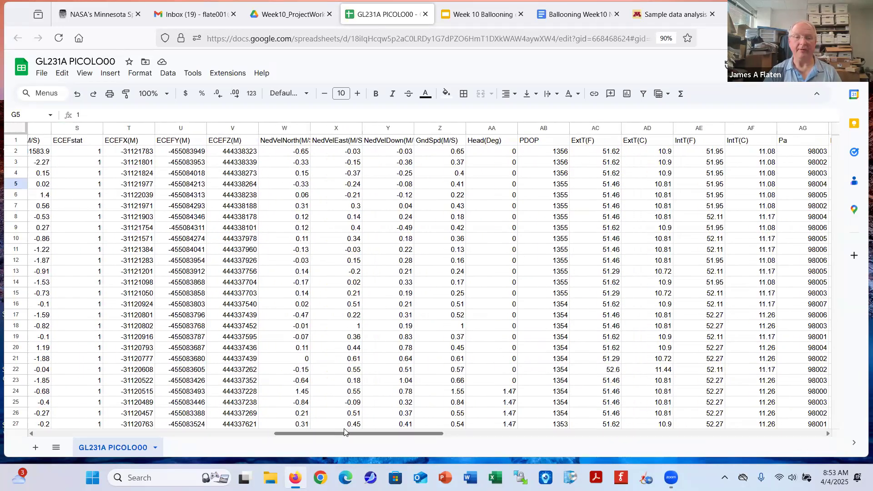
{"action": "left_click_drag", "start_coordinate": [344, 432], "coordinate": [427, 437]}
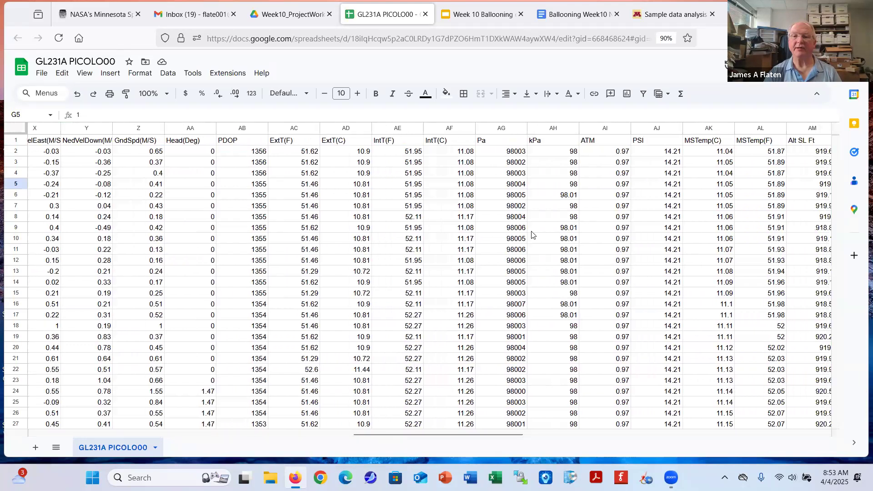
{"action": "left_click", "coordinate": [544, 130]}
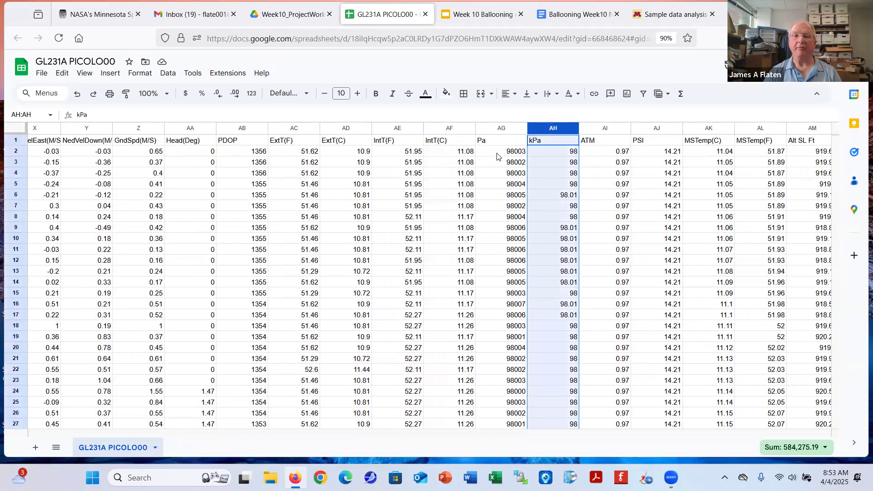
Step: Review the Pa, kPa, ATM and PSI pressure columns and the remaining data columns, and return to the sheet's first columns
{"action": "left_click", "coordinate": [485, 141]}
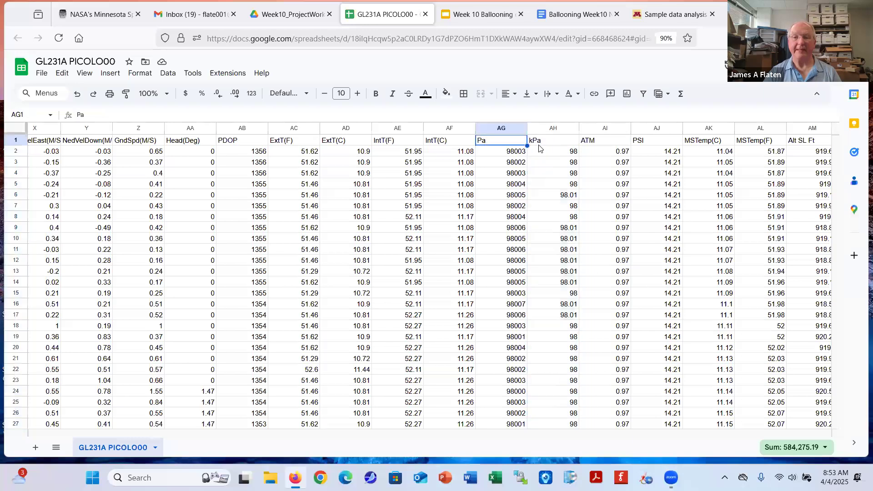
{"action": "left_click", "coordinate": [541, 140]}
{"action": "left_click", "coordinate": [490, 141]}
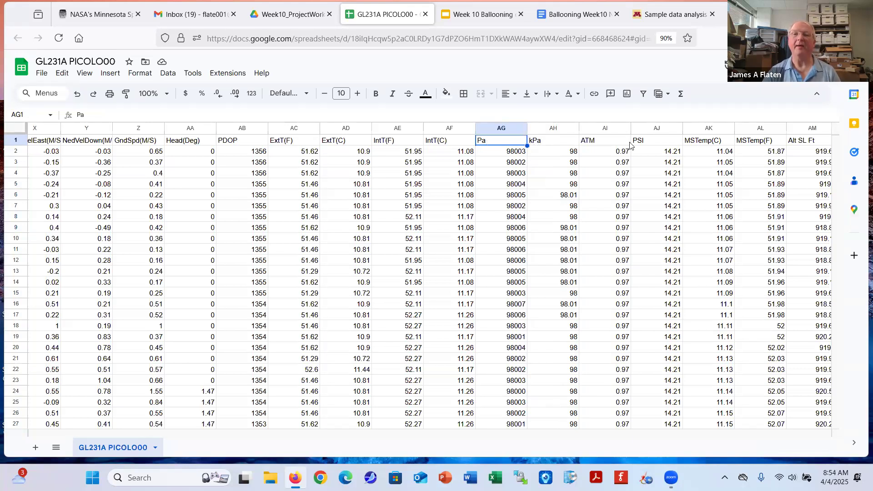
{"action": "left_click", "coordinate": [591, 141]}
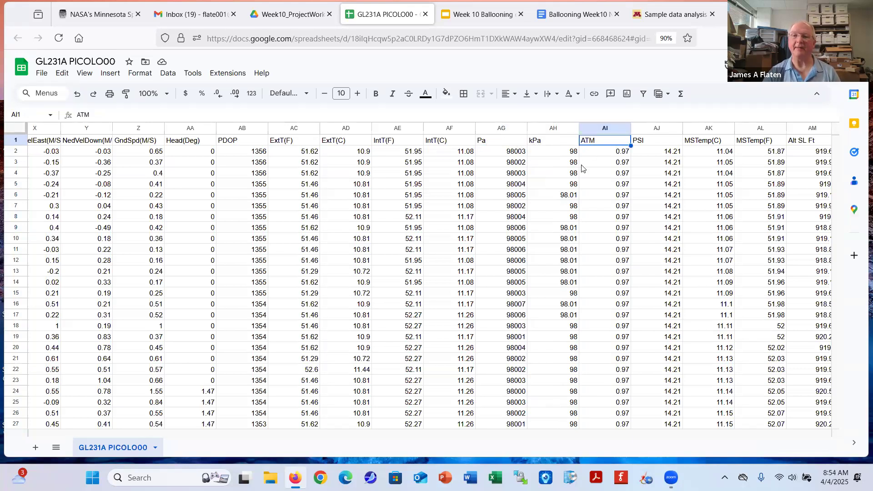
{"action": "left_click", "coordinate": [650, 144]}
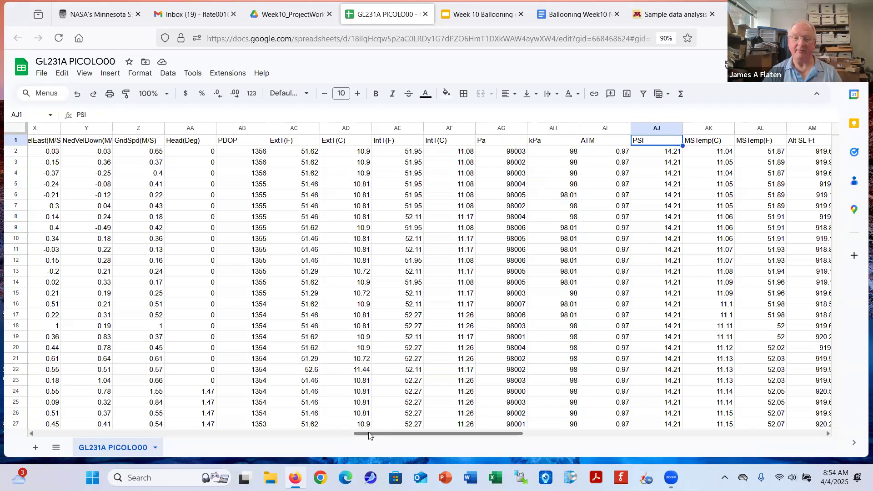
{"action": "left_click_drag", "start_coordinate": [368, 437], "coordinate": [472, 443]}
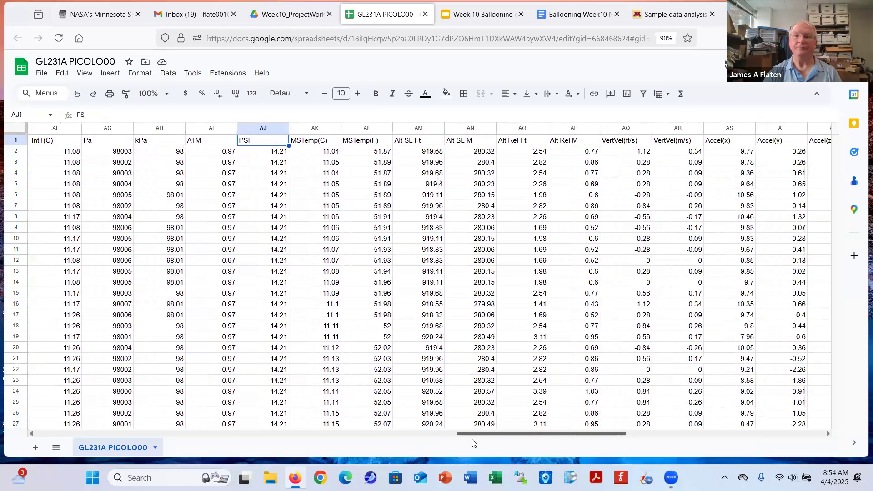
{"action": "left_click_drag", "start_coordinate": [492, 444], "coordinate": [656, 454]}
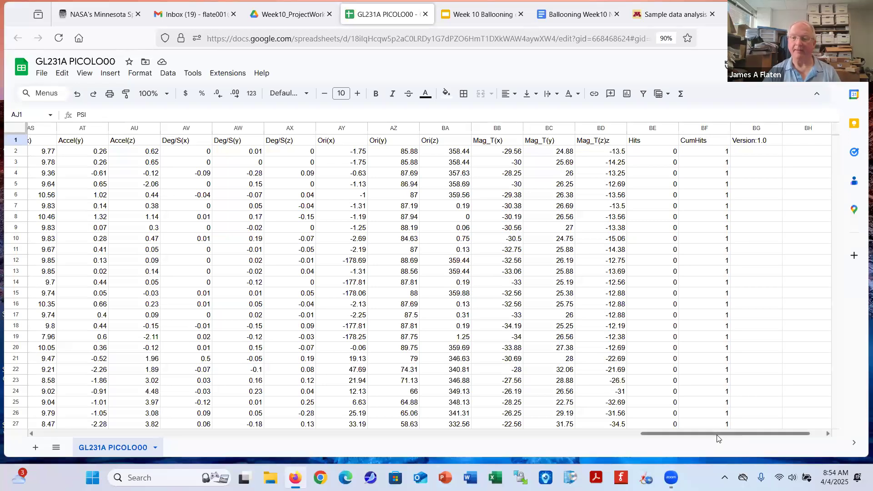
{"action": "left_click_drag", "start_coordinate": [714, 435], "coordinate": [97, 429]}
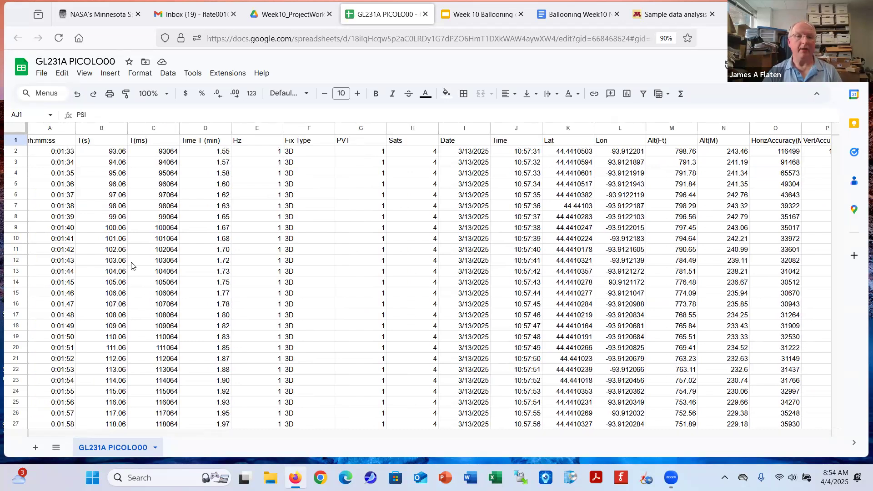
Step: Fill the whole Time T (min) column with light gray
{"action": "left_click", "coordinate": [194, 128]}
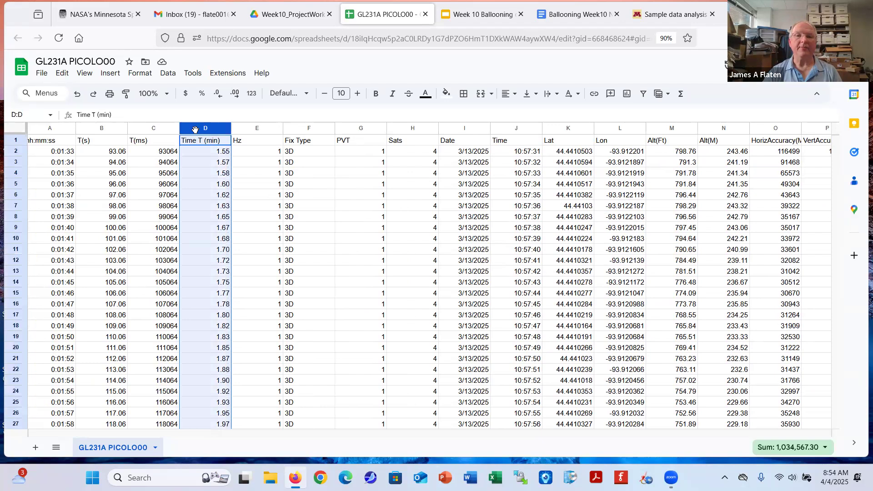
{"action": "left_click", "coordinate": [446, 93]}
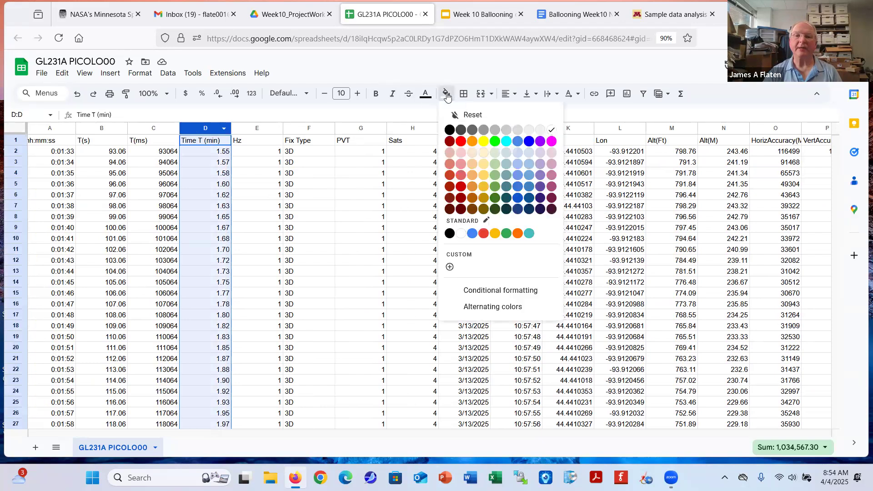
{"action": "left_click", "coordinate": [541, 132]}
{"action": "left_click", "coordinate": [255, 206]}
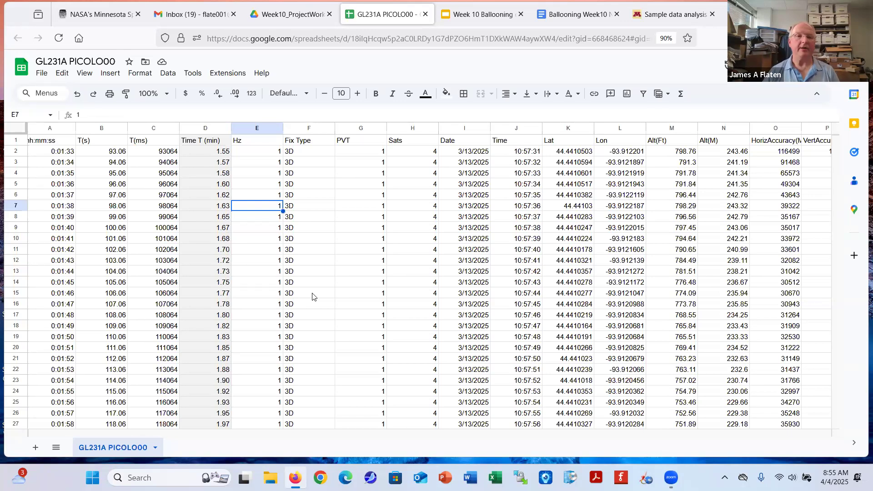
Step: Insert a chart from the Time T (min) and kPa columns selected together
{"action": "left_click", "coordinate": [191, 129]}
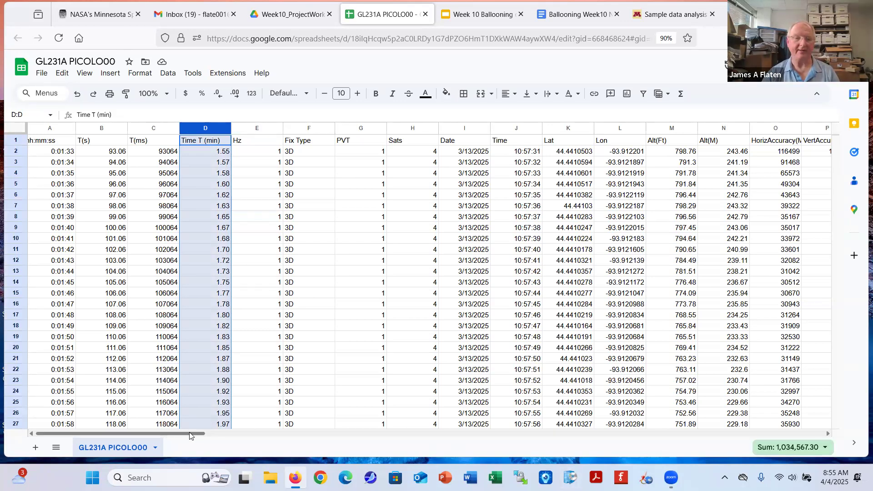
{"action": "left_click_drag", "start_coordinate": [190, 435], "coordinate": [540, 443]}
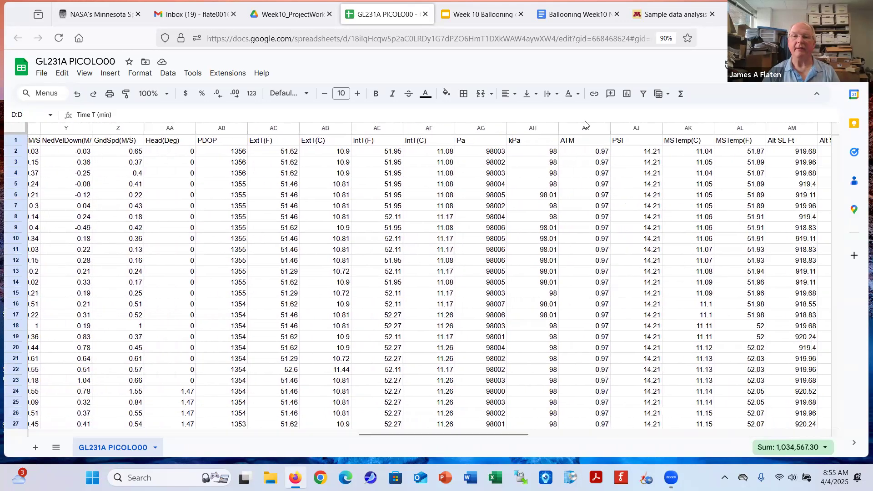
{"action": "left_click", "coordinate": [521, 129]}
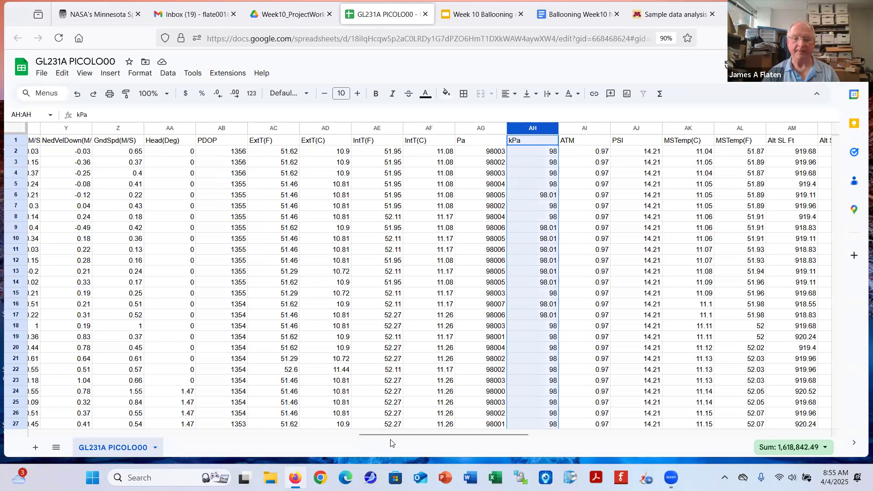
{"action": "left_click_drag", "start_coordinate": [397, 437], "coordinate": [90, 442]}
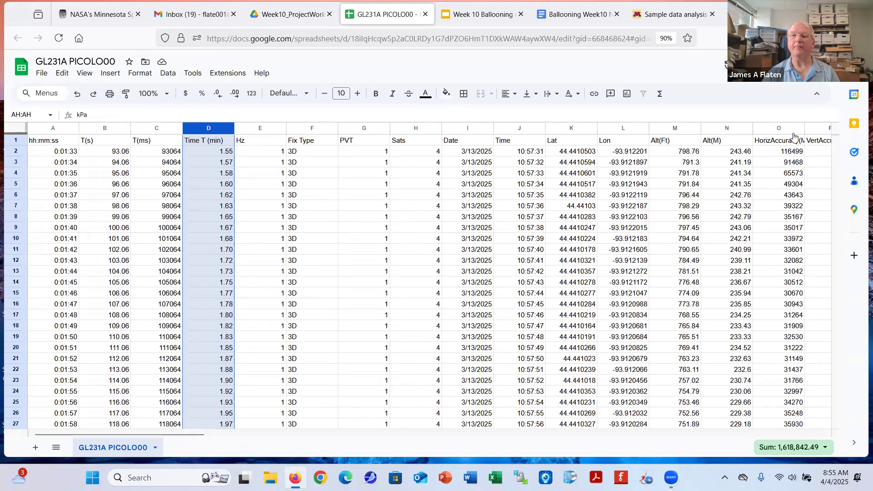
{"action": "left_click", "coordinate": [627, 94]}
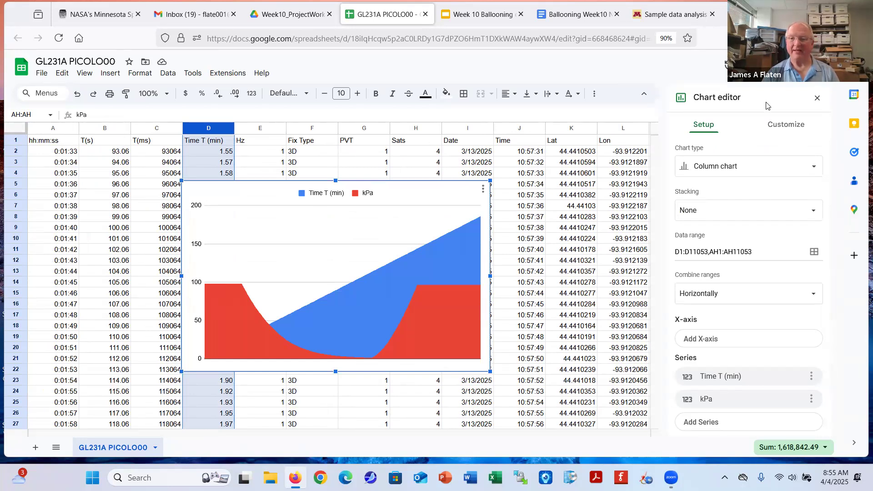
Step: Change the chart type to Scatter chart
{"action": "left_click", "coordinate": [814, 166]}
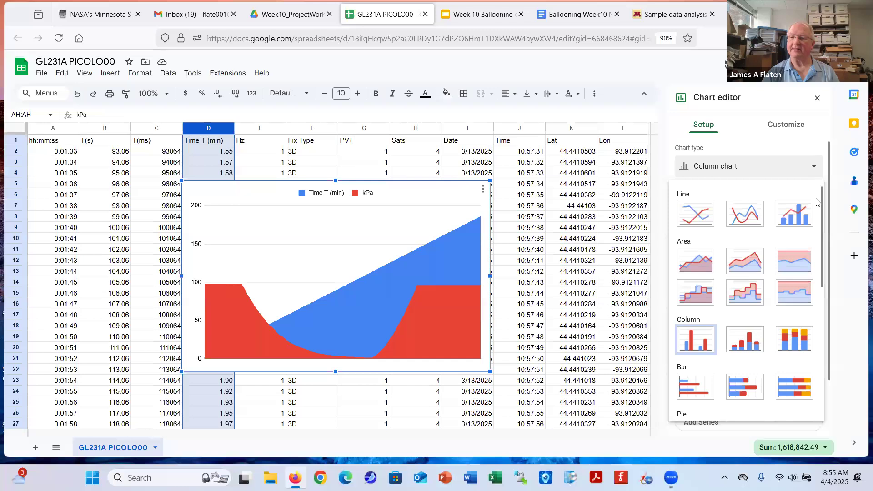
{"action": "left_click_drag", "start_coordinate": [819, 209], "coordinate": [820, 297]}
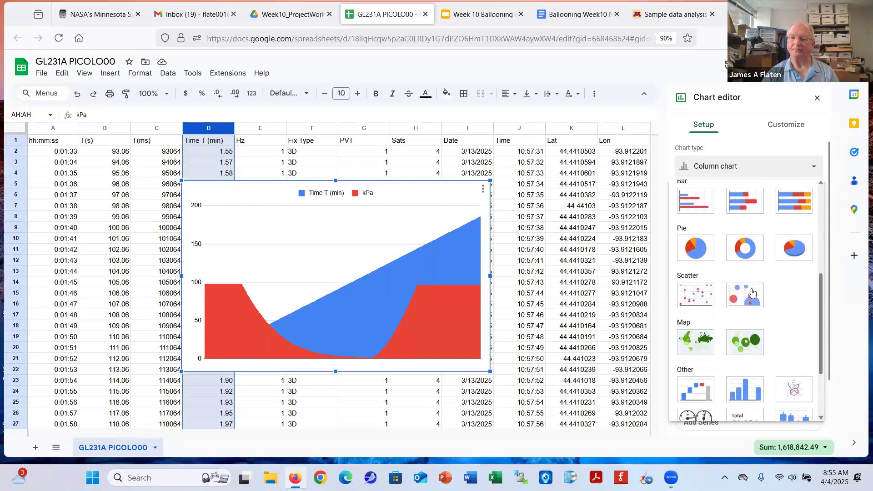
{"action": "left_click", "coordinate": [699, 291]}
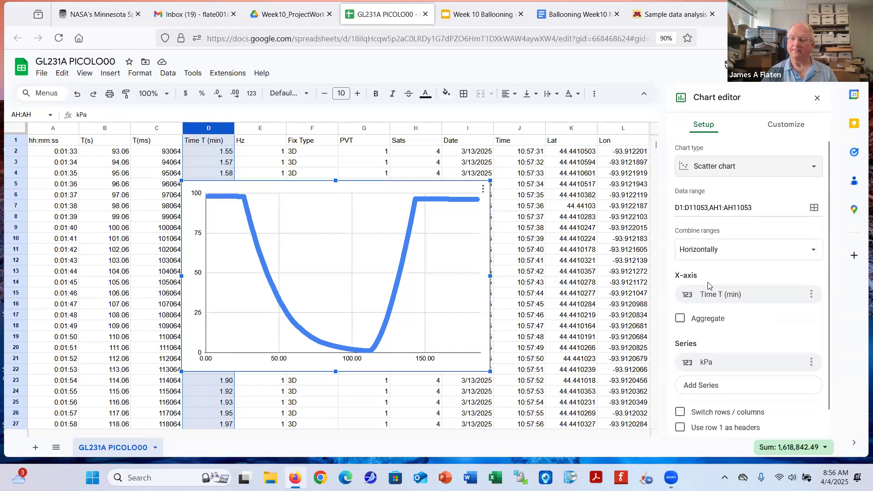
Step: Set the kPa series' point size to 2px in the scatter chart
{"action": "left_click", "coordinate": [406, 244]}
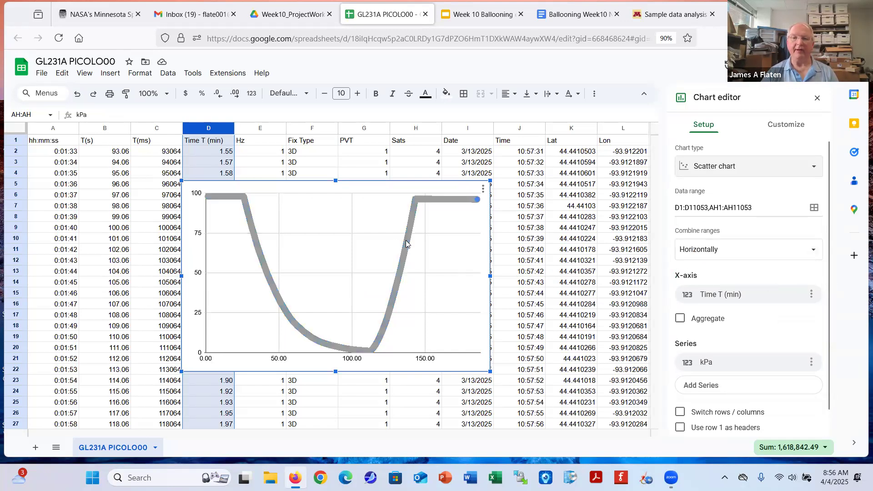
{"action": "left_click", "coordinate": [406, 244]}
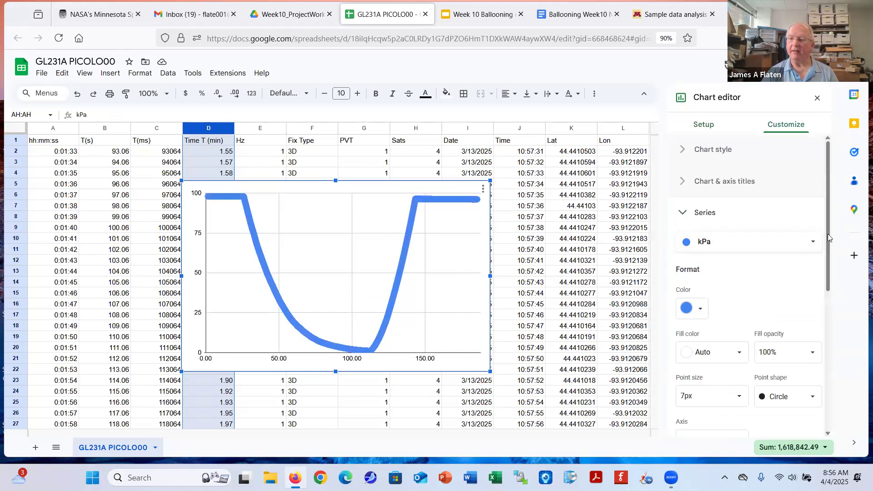
{"action": "scroll", "coordinate": [827, 237], "scroll_direction": "down", "scroll_amount": 3}
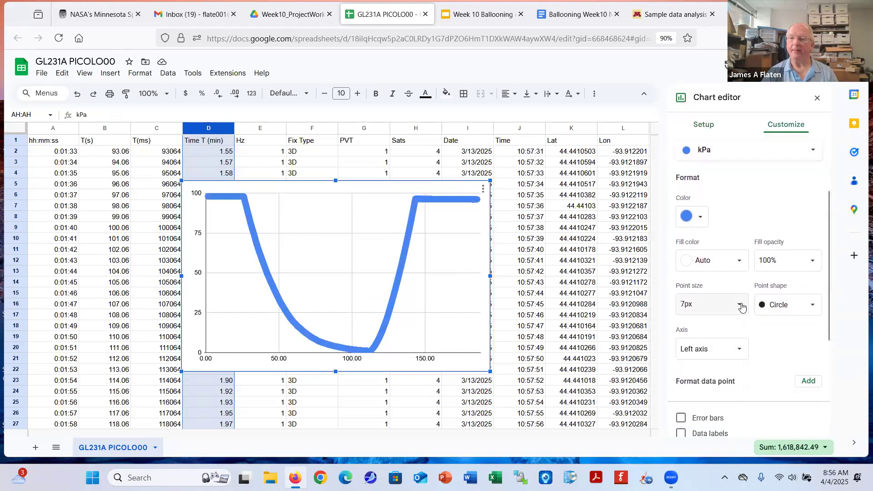
{"action": "left_click", "coordinate": [740, 307]}
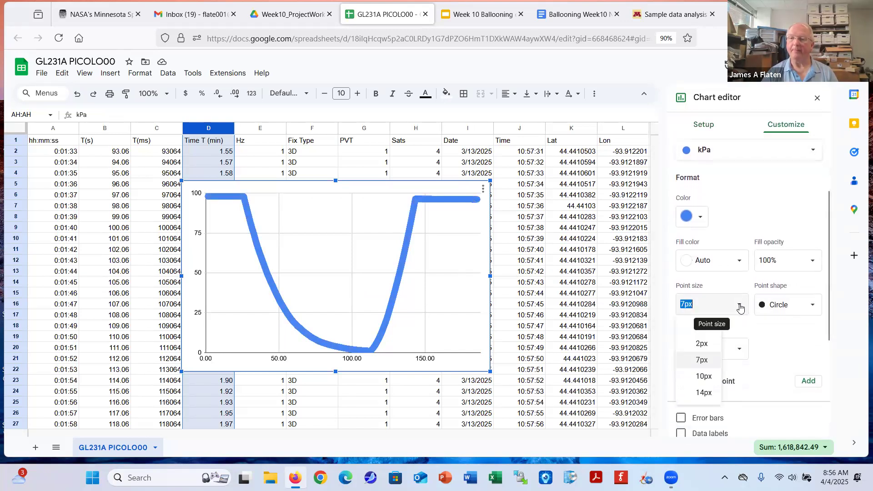
{"action": "left_click", "coordinate": [702, 344]}
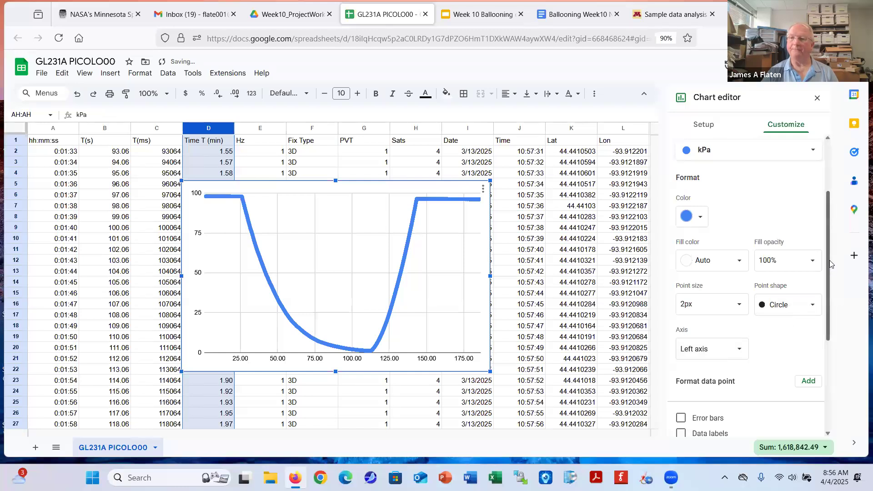
{"action": "scroll", "coordinate": [830, 264], "scroll_direction": "up", "scroll_amount": 2}
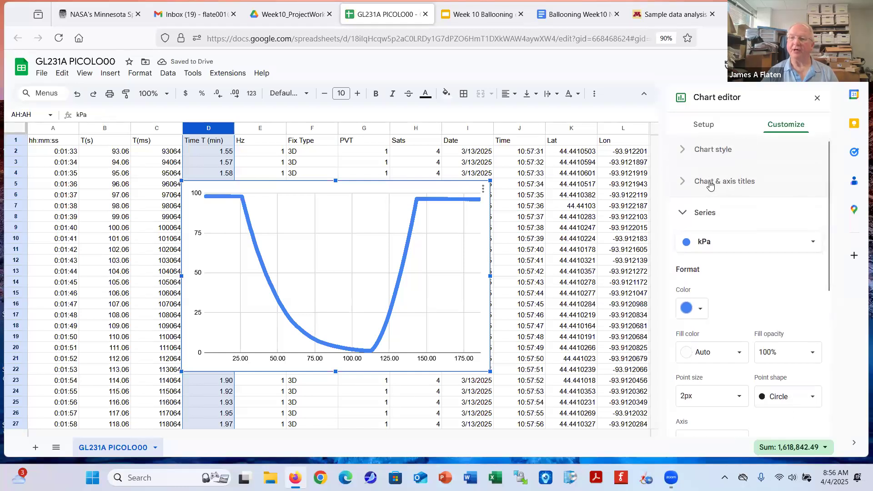
Step: Title the chart "Pressure vs Time" followed by the author's initials in parentheses, and set the title font size to 24
{"action": "left_click", "coordinate": [710, 186]}
{"action": "left_click", "coordinate": [700, 259]}
{"action": "left_click", "coordinate": [700, 258]}
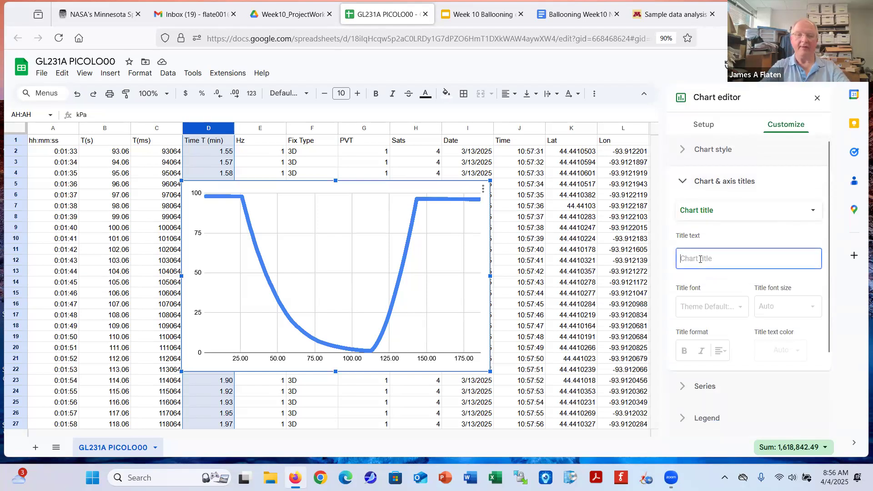
{"action": "type", "text": "Pressure vs Time"}
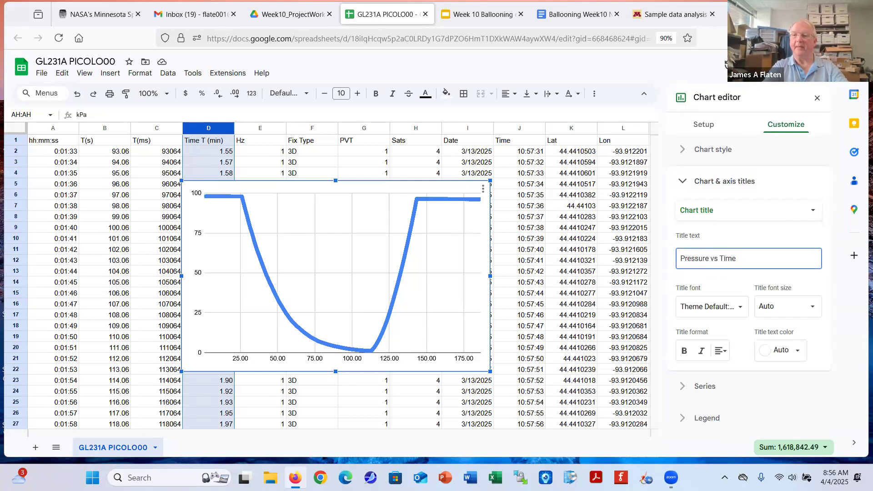
{"action": "type", "text": "(JAF)"}
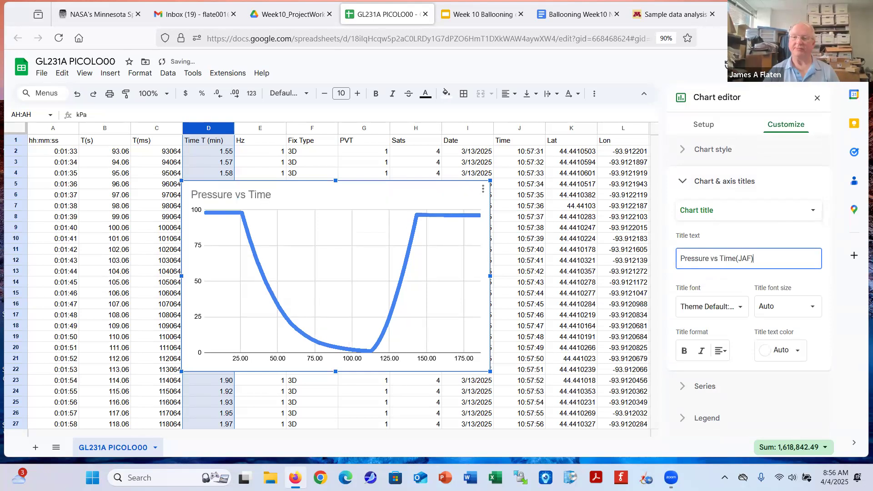
{"action": "left_click_drag", "start_coordinate": [828, 279], "coordinate": [829, 318]}
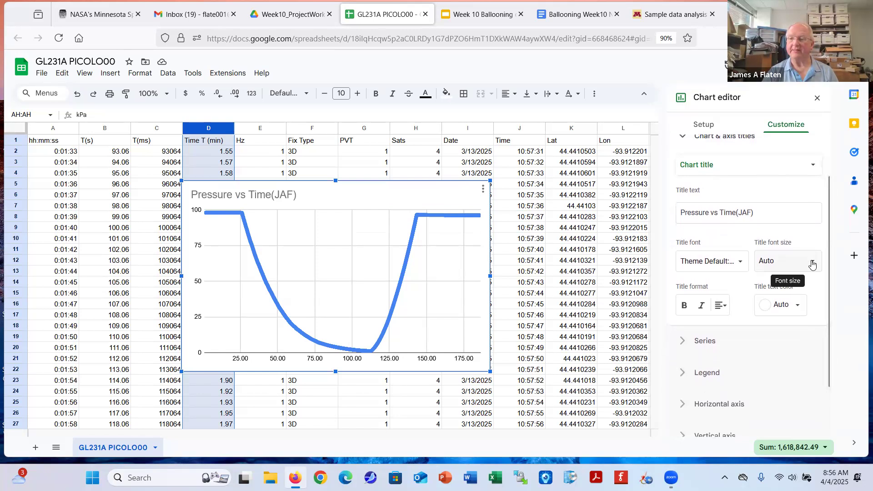
{"action": "left_click", "coordinate": [811, 263]}
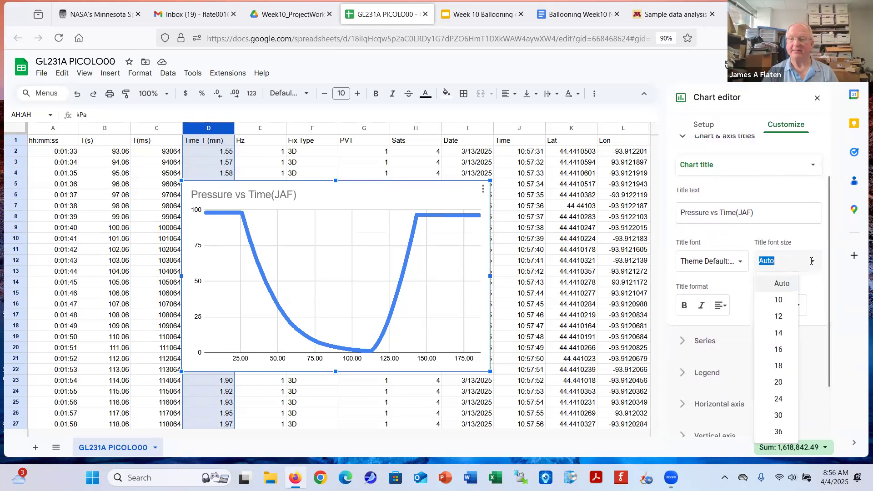
{"action": "left_click", "coordinate": [779, 400]}
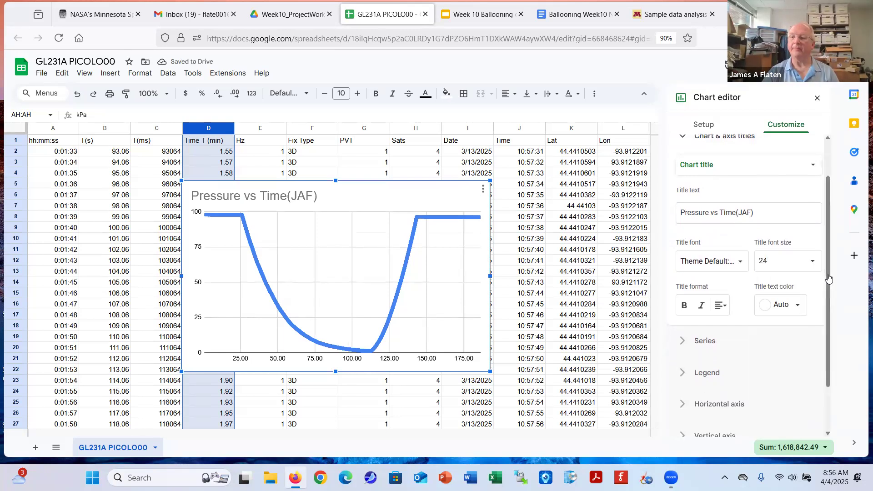
Step: Title the horizontal axis "Time since bootup (min)" and set that title's font size to 16
{"action": "scroll", "coordinate": [825, 254], "scroll_direction": "up", "scroll_amount": 1}
{"action": "left_click", "coordinate": [813, 211]}
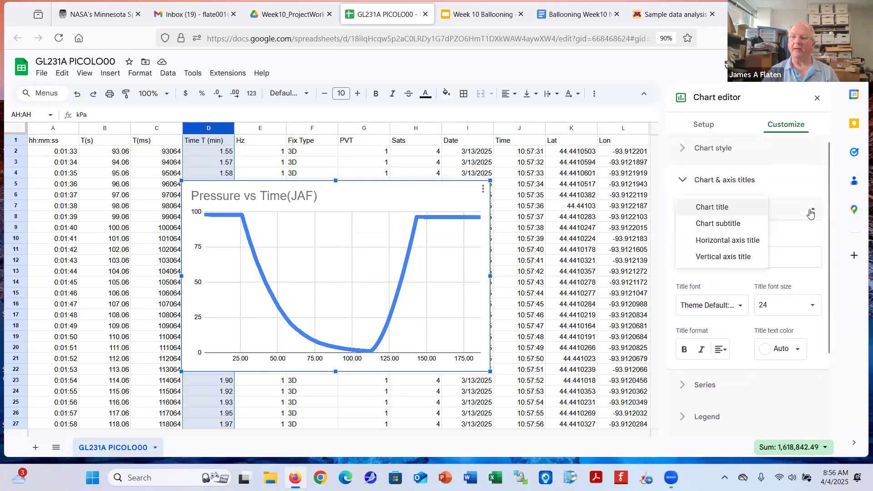
{"action": "left_click", "coordinate": [724, 241]}
{"action": "left_click", "coordinate": [714, 257]}
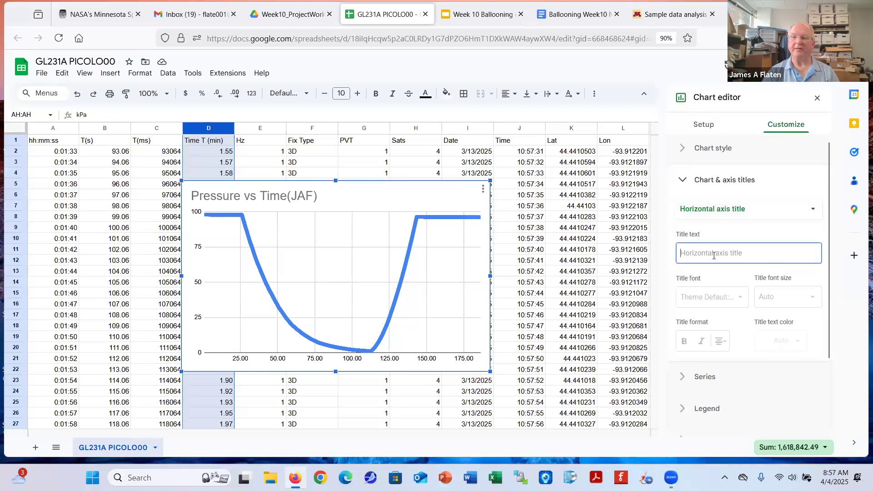
{"action": "type", "text": "Time"}
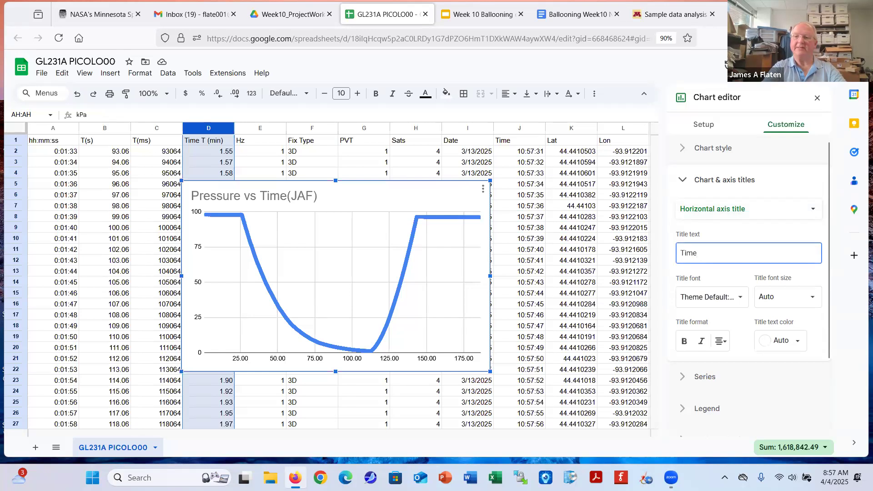
{"action": "type", "text": " since bootup (min)"}
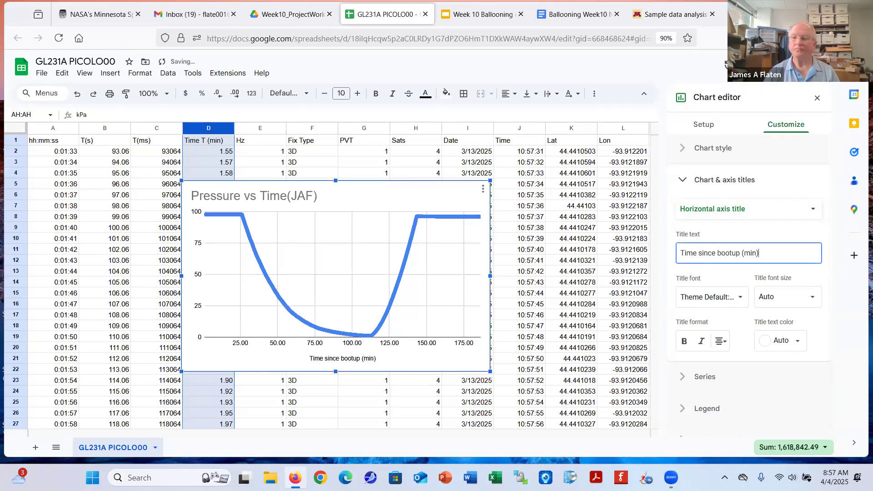
{"action": "left_click", "coordinate": [814, 300]}
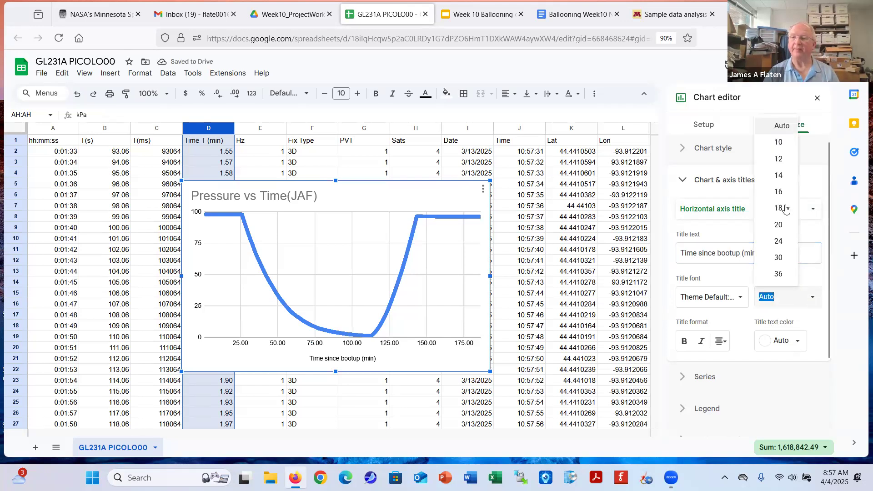
{"action": "left_click", "coordinate": [779, 176]}
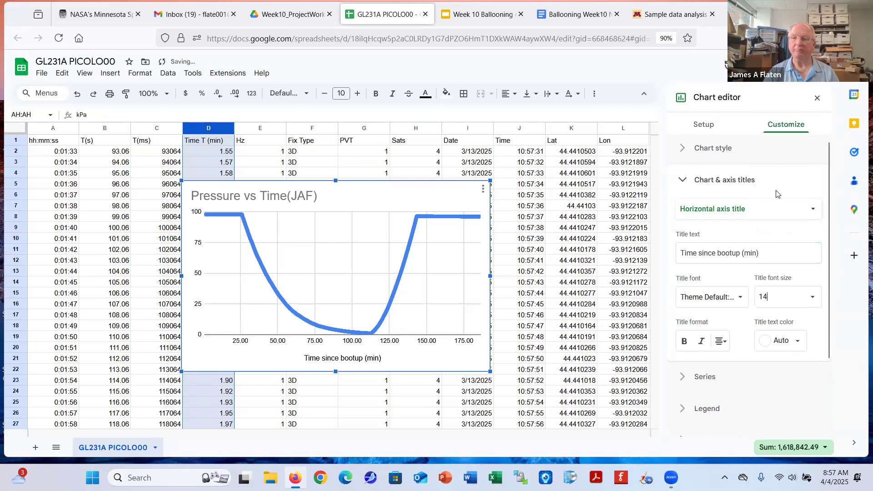
{"action": "left_click", "coordinate": [813, 299]}
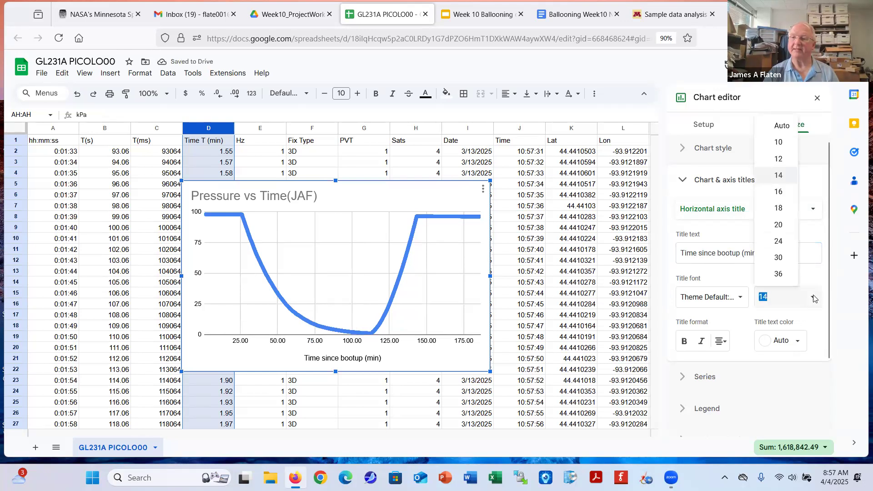
{"action": "left_click", "coordinate": [776, 195]}
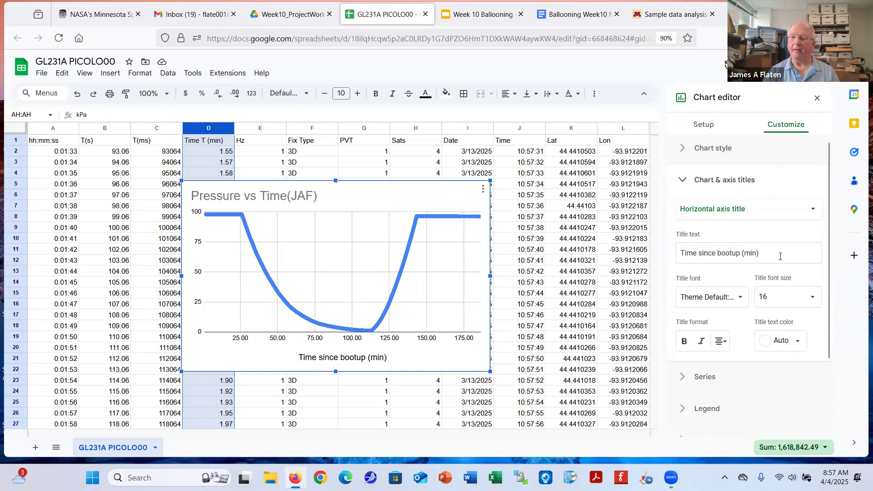
Step: Set the number format of the horizontal axis labels to None
{"action": "left_click_drag", "start_coordinate": [829, 224], "coordinate": [823, 327]}
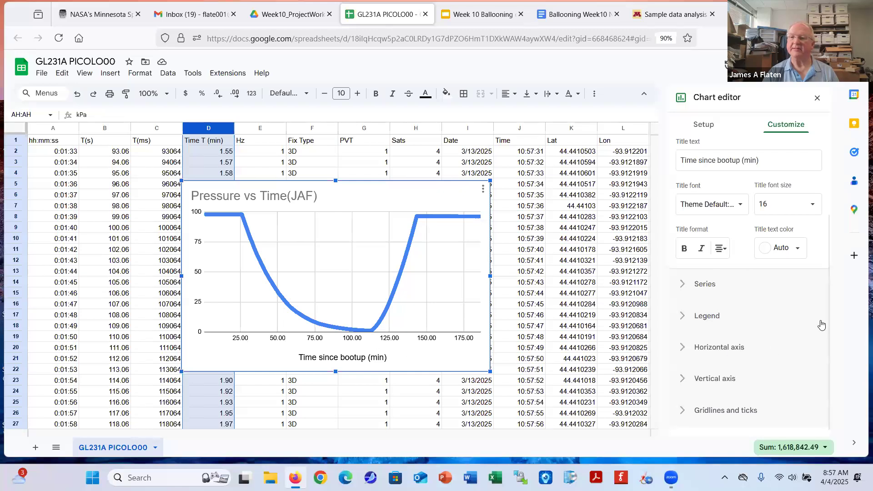
{"action": "mouse_move", "coordinate": [827, 315]}
{"action": "left_mouse_down"}
{"action": "mouse_move", "coordinate": [835, 226]}
{"action": "mouse_move", "coordinate": [828, 328]}
{"action": "left_mouse_up"}
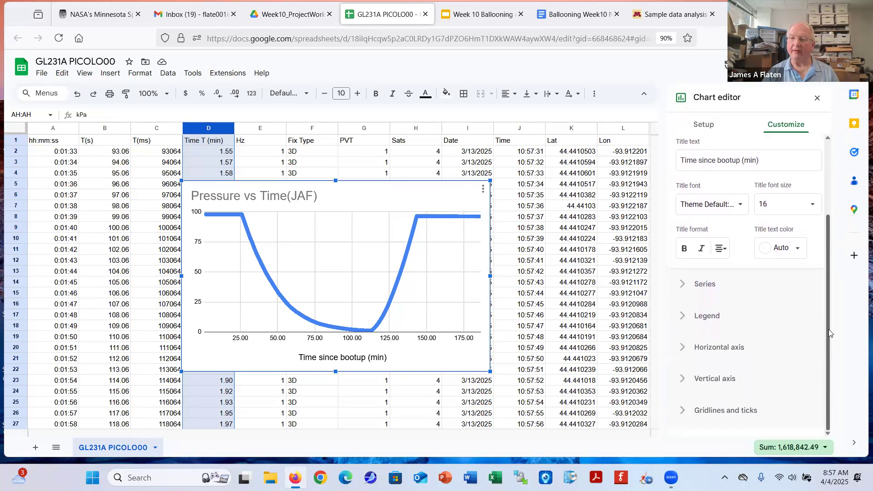
{"action": "left_click", "coordinate": [278, 339]}
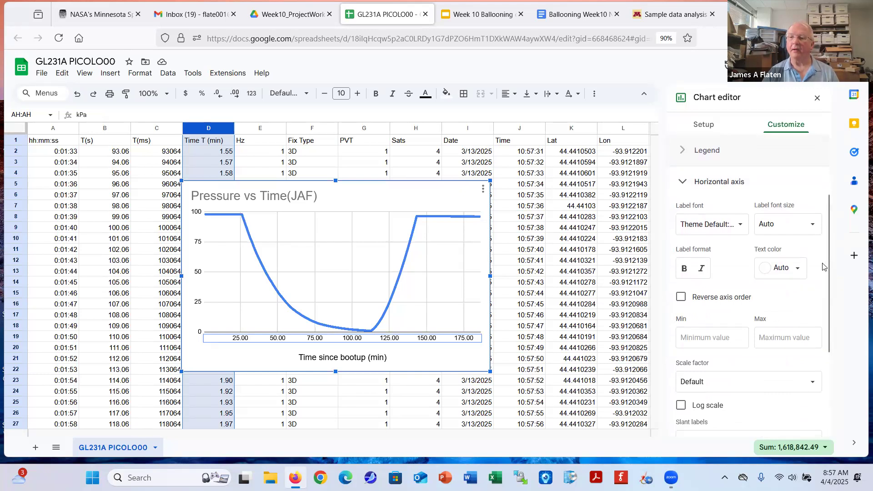
{"action": "scroll", "coordinate": [828, 268], "scroll_direction": "down", "scroll_amount": 3}
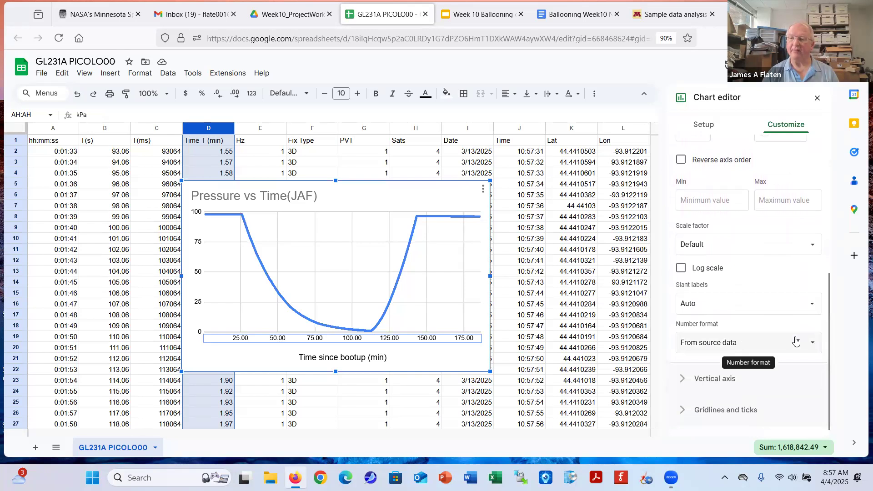
{"action": "left_click", "coordinate": [812, 345]}
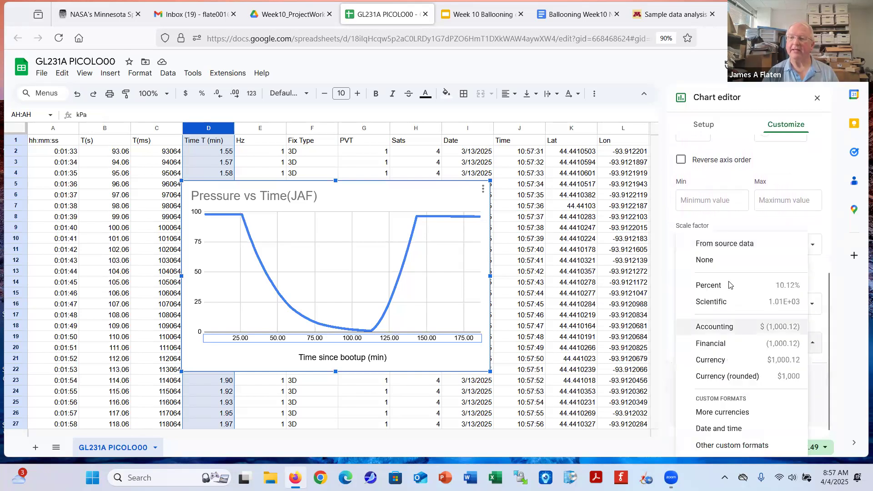
{"action": "left_click", "coordinate": [709, 261]}
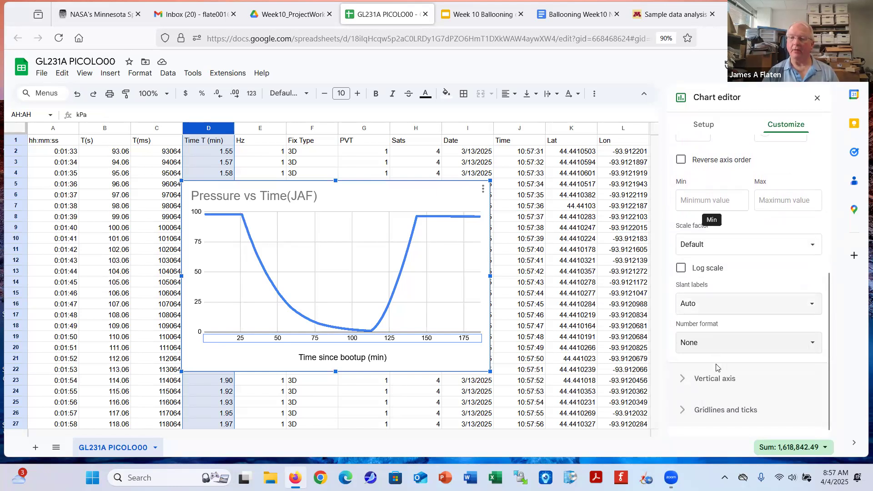
Step: Set the major step of the horizontal axis gridlines to 30
{"action": "left_click", "coordinate": [704, 411]}
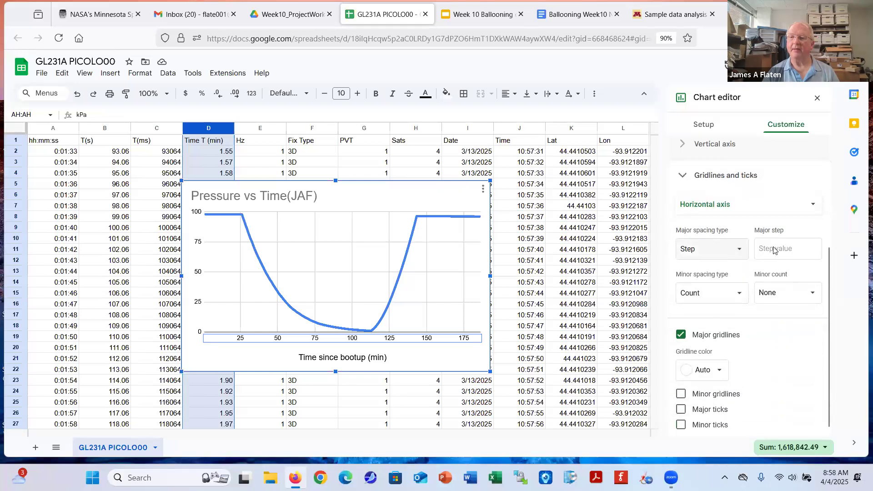
{"action": "left_click", "coordinate": [774, 250]}
{"action": "type", "text": "30"}
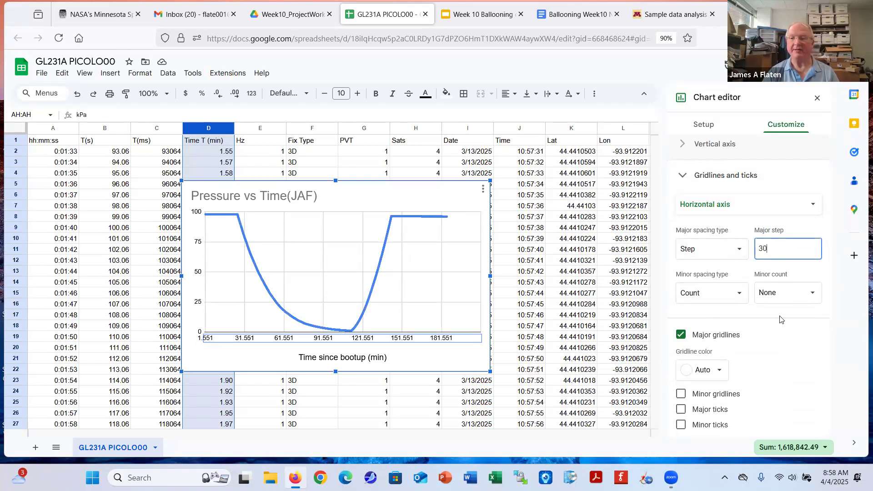
Step: Limit the horizontal axis to a minimum of 0 and a maximum of 180
{"action": "left_click_drag", "start_coordinate": [828, 309], "coordinate": [834, 260]}
{"action": "left_click", "coordinate": [724, 206]}
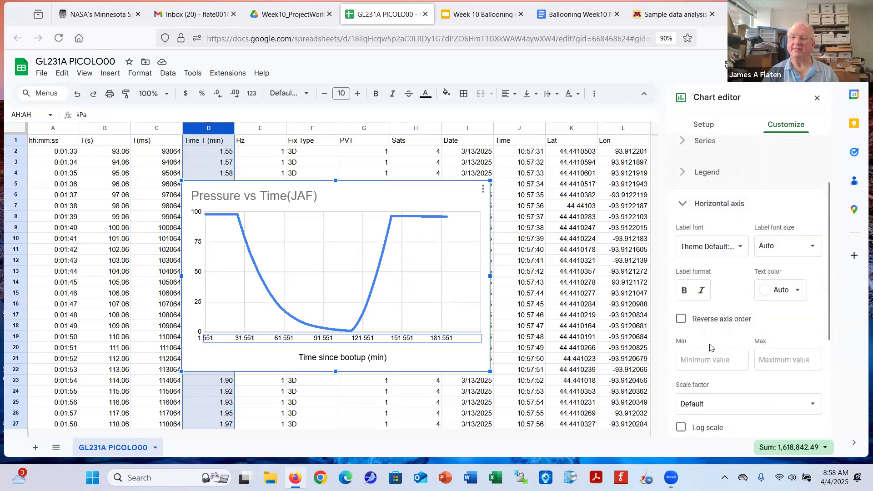
{"action": "left_click", "coordinate": [705, 359]}
{"action": "type", "text": "0"}
{"action": "left_click", "coordinate": [770, 359]}
{"action": "type", "text": "180"}
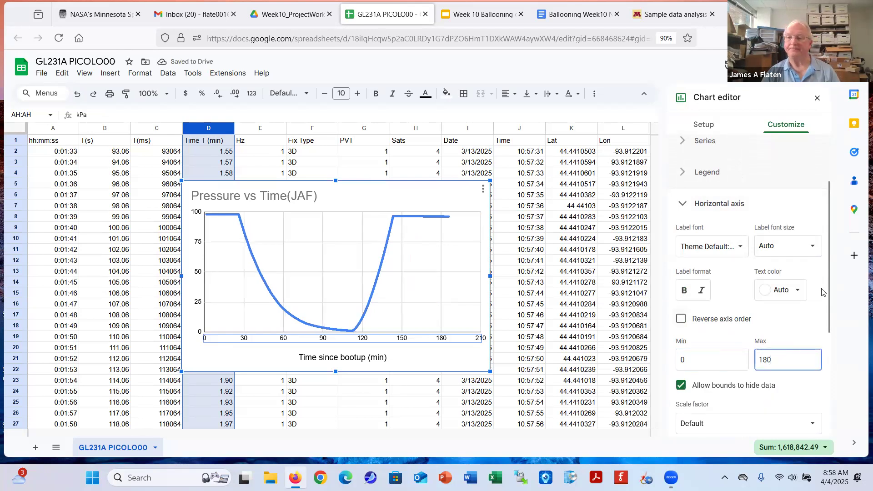
{"action": "left_click", "coordinate": [477, 363]}
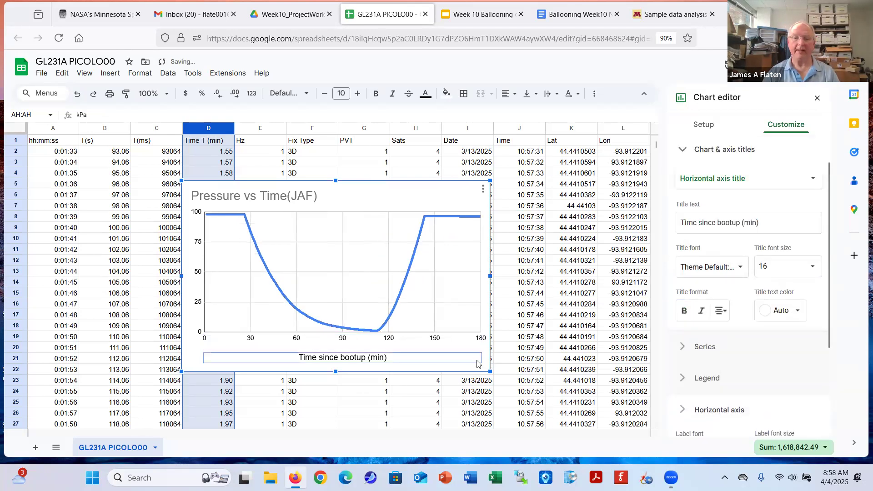
Step: Set the label font size of the horizontal axis to 14
{"action": "left_click", "coordinate": [431, 341]}
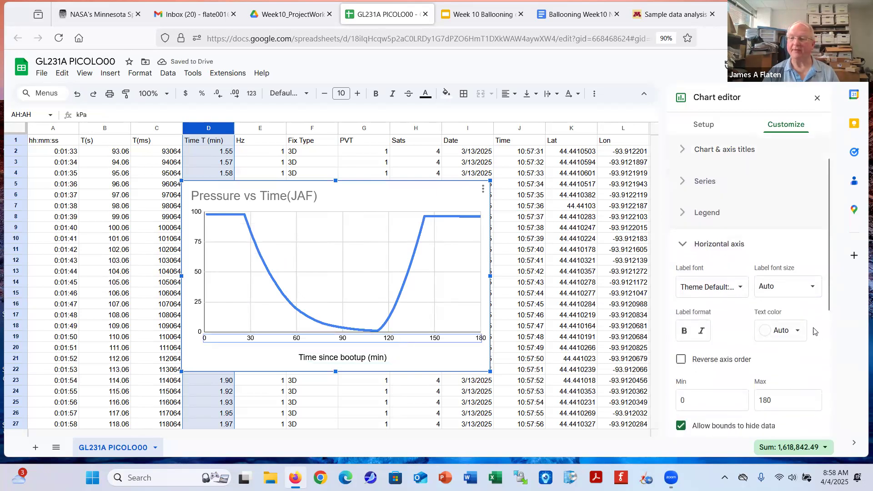
{"action": "left_click", "coordinate": [812, 286]}
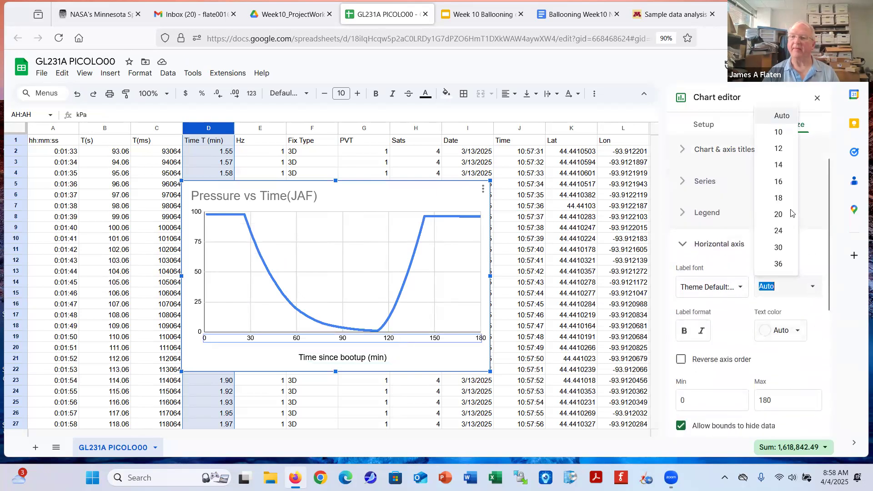
{"action": "left_click", "coordinate": [779, 165]}
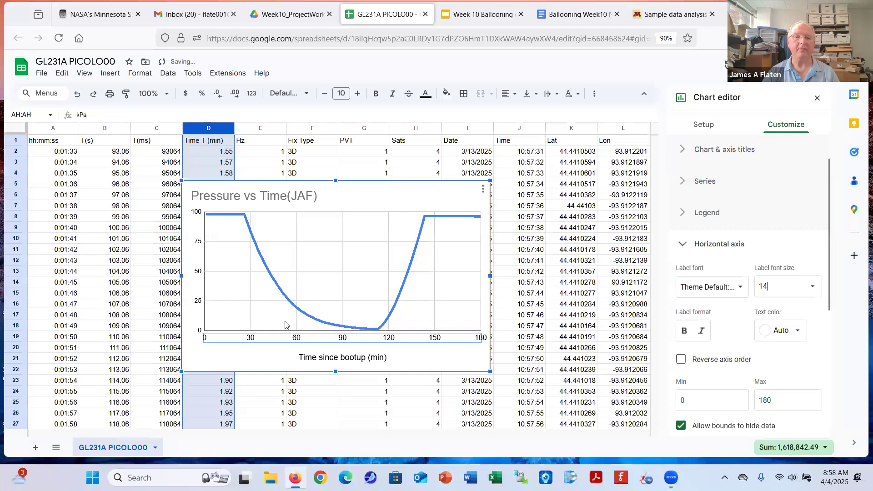
Step: Set the label font size of the vertical axis to 14
{"action": "left_click", "coordinate": [198, 272]}
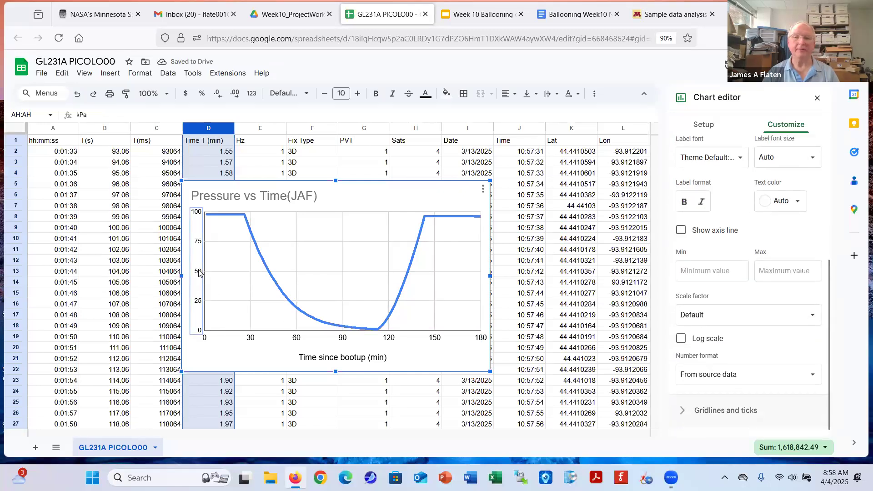
{"action": "left_click_drag", "start_coordinate": [826, 328], "coordinate": [829, 285]}
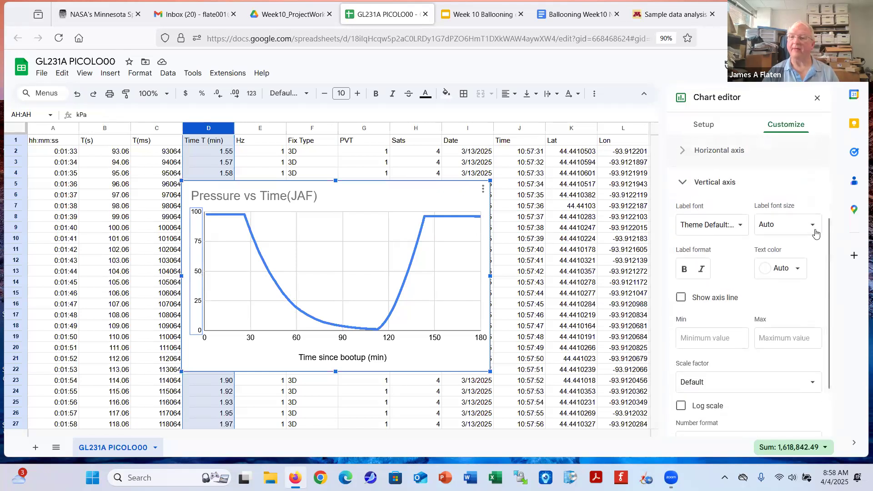
{"action": "left_click", "coordinate": [775, 225]}
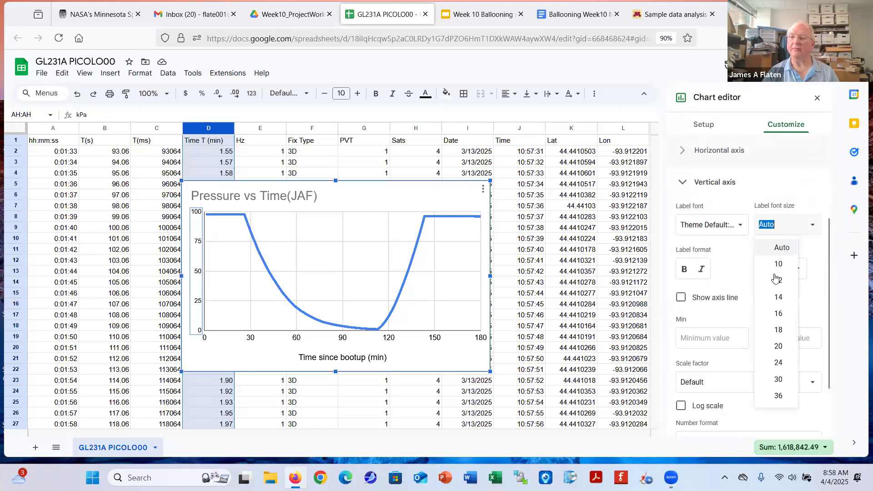
{"action": "left_click", "coordinate": [778, 297]}
Step: Title the vertical axis of the chart "Pressure (kPa)"
{"action": "left_click_drag", "start_coordinate": [830, 291], "coordinate": [829, 200]}
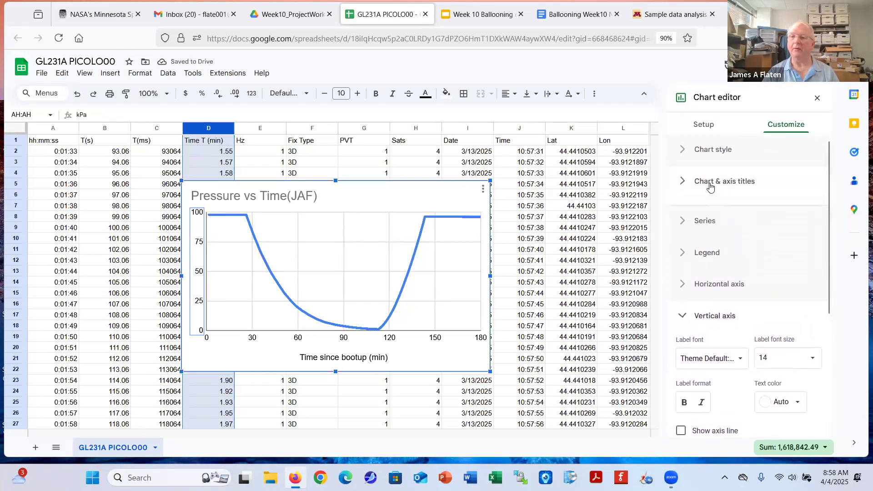
{"action": "left_click", "coordinate": [710, 183]}
{"action": "left_click", "coordinate": [803, 218]}
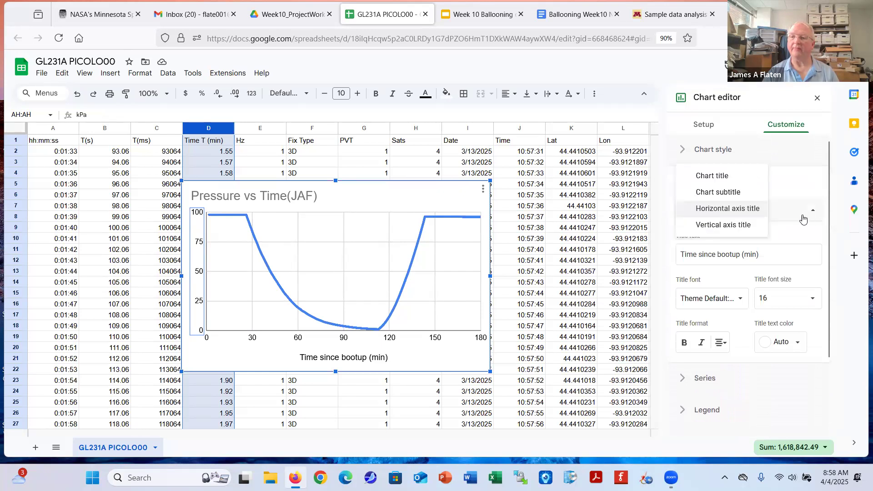
{"action": "left_click", "coordinate": [750, 225]}
{"action": "left_click", "coordinate": [723, 255]}
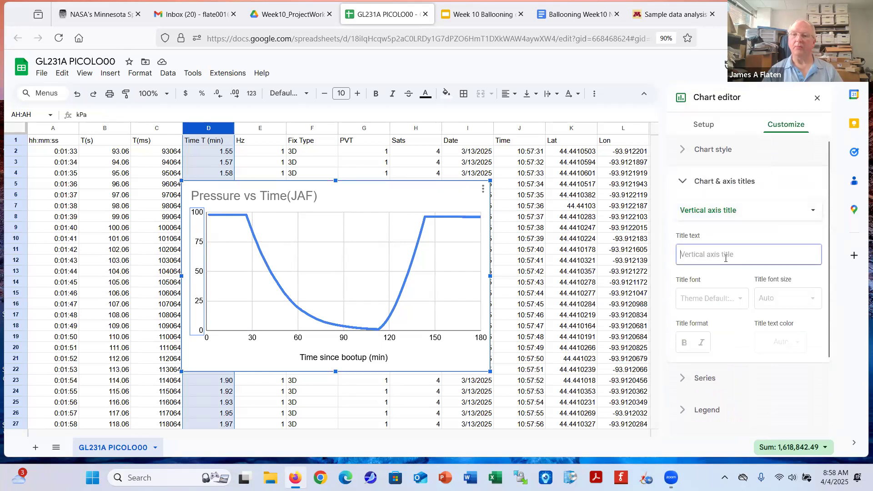
{"action": "type", "text": "Pressure ("}
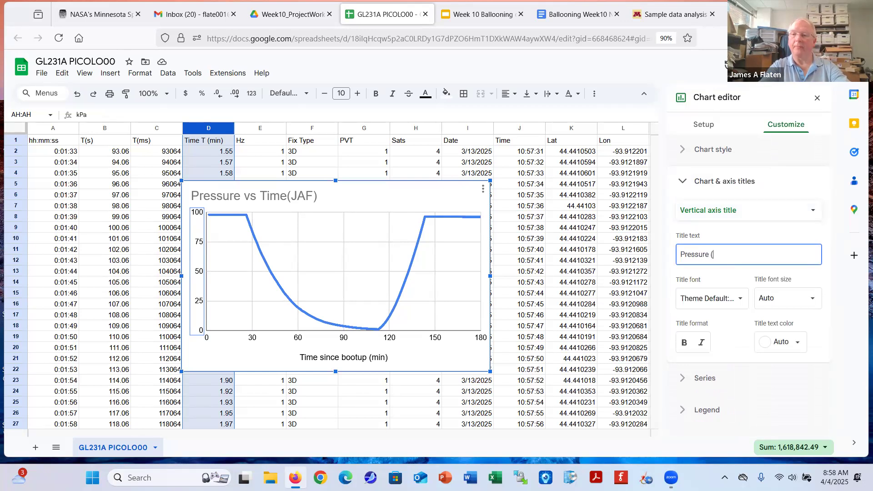
{"action": "type", "text": "Pa"}
{"action": "key", "text": "BackSpace"}
{"action": "type", "text": "kPa)"}
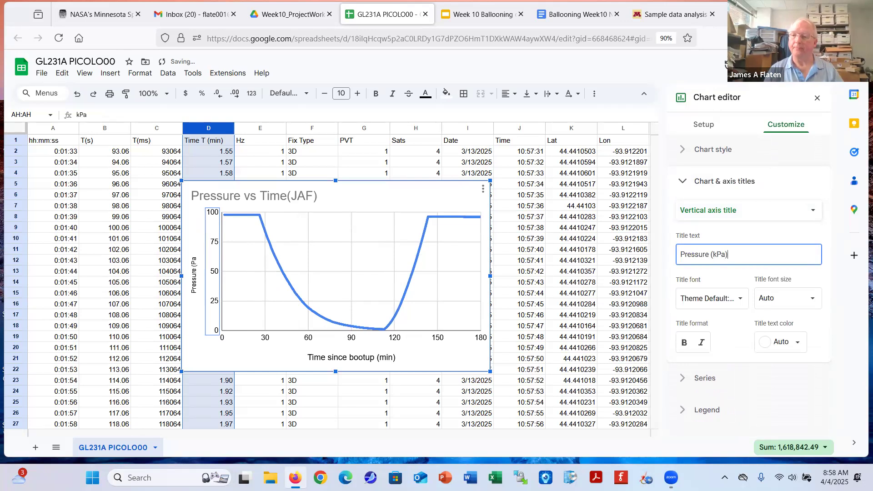
{"action": "left_click", "coordinate": [824, 231]}
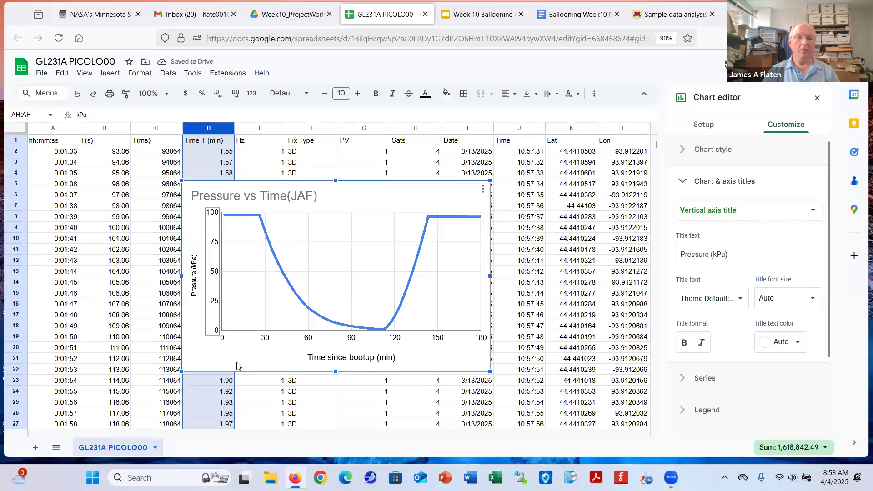
Step: Set the vertical axis title's font size to 16, and close the chart editor with the chart deselected
{"action": "left_click", "coordinate": [813, 298]}
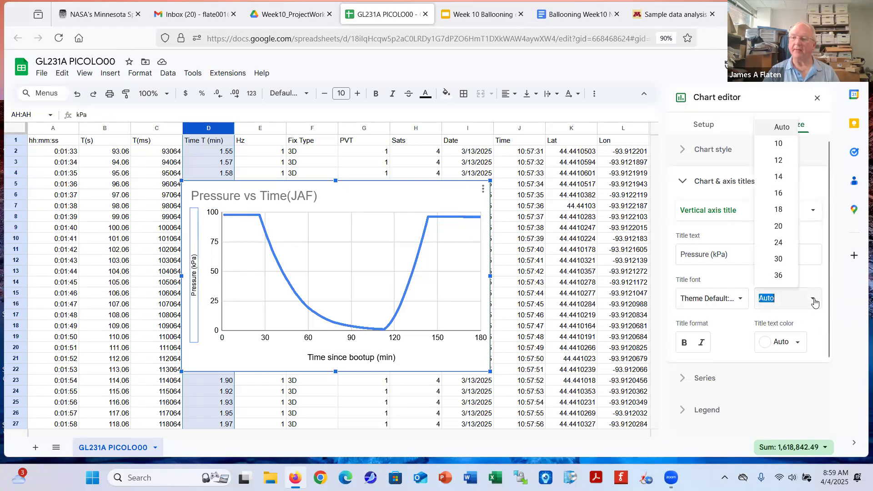
{"action": "left_click", "coordinate": [779, 195]}
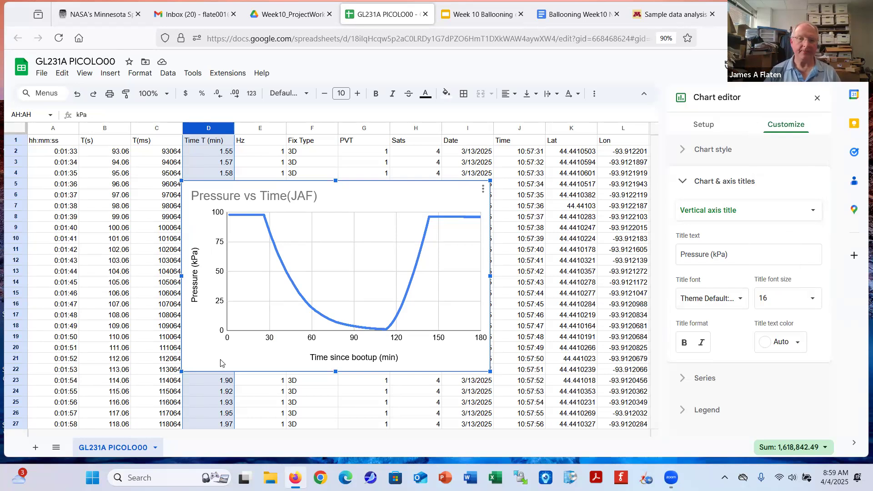
{"action": "left_click", "coordinate": [817, 99]}
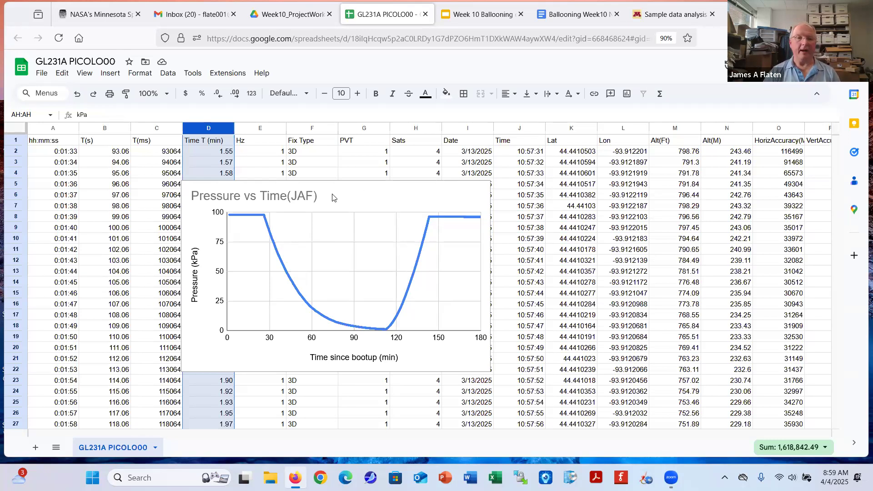
{"action": "left_click", "coordinate": [568, 215]}
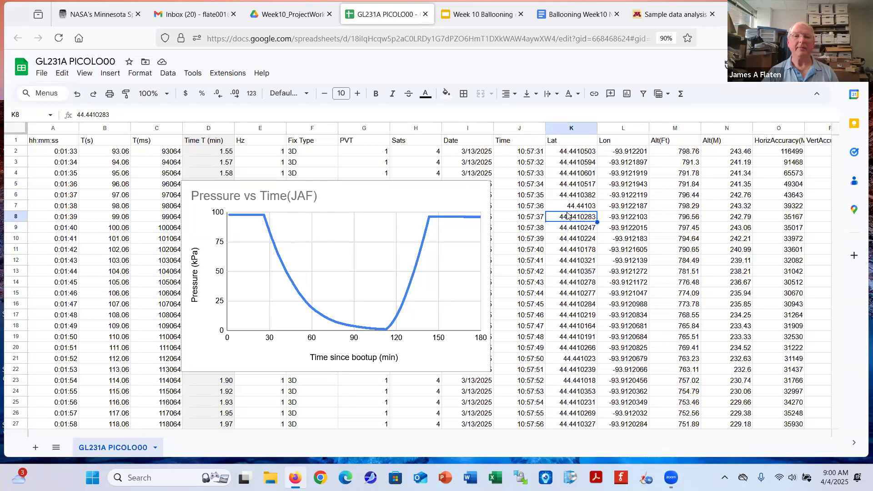
Step: Examine the altitude columns to choose between the GPS readings Alt(Ft) and Alt(M) and the pressure-based Alt SL Ft
{"action": "left_click", "coordinate": [674, 205]}
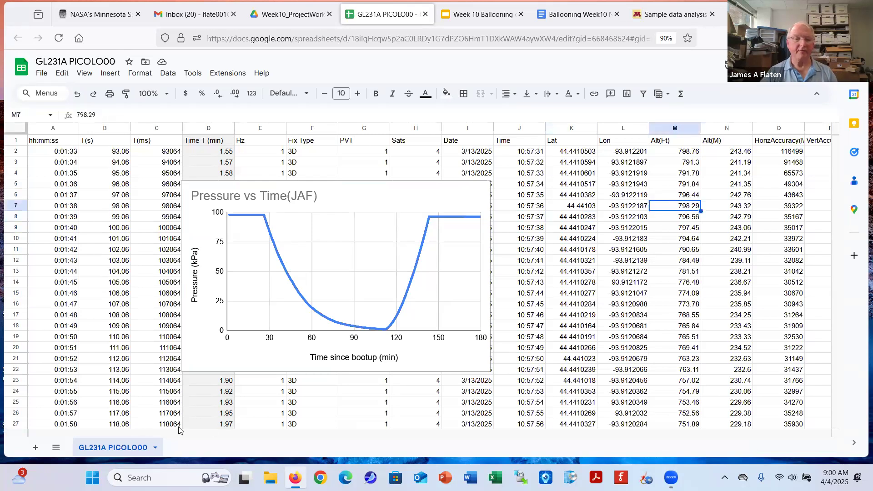
{"action": "left_click_drag", "start_coordinate": [159, 434], "coordinate": [227, 438]}
{"action": "left_click", "coordinate": [461, 130]}
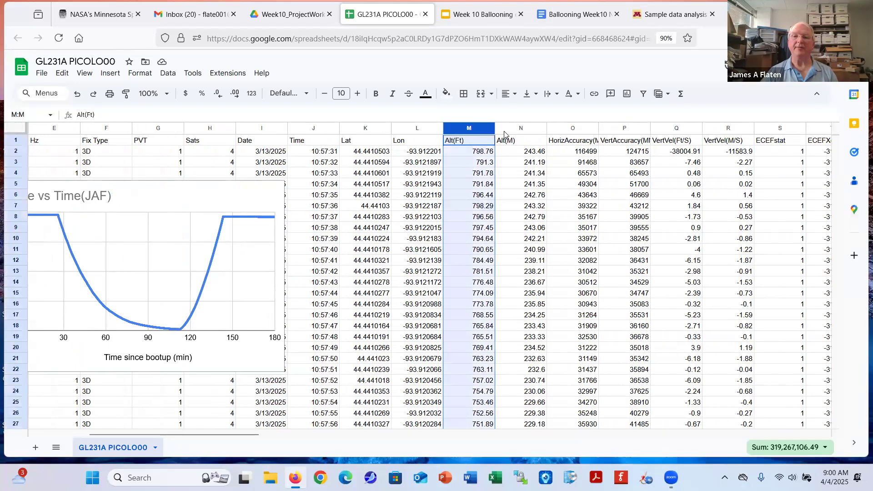
{"action": "left_click", "coordinate": [509, 130]}
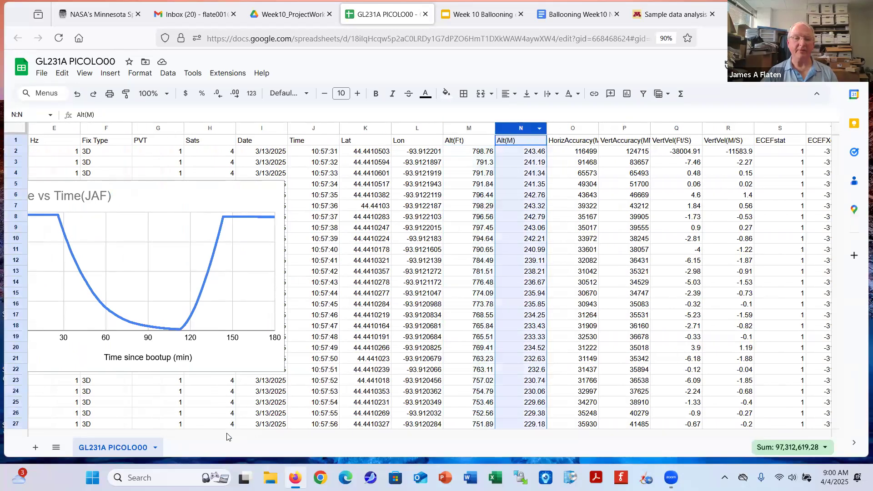
{"action": "left_click_drag", "start_coordinate": [227, 432], "coordinate": [519, 461]}
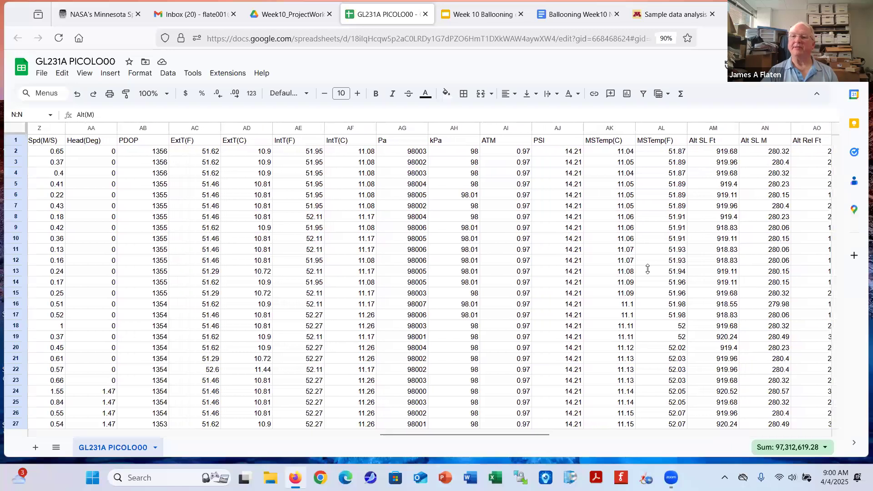
{"action": "left_click", "coordinate": [697, 128]}
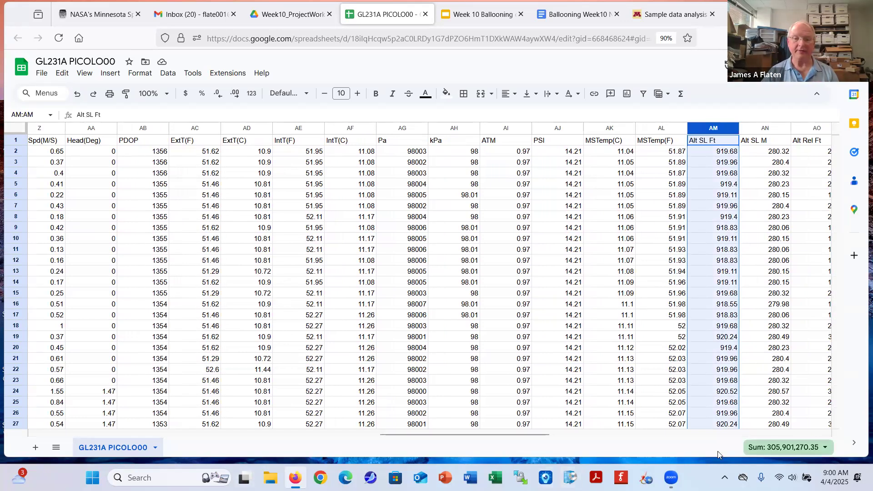
{"action": "left_click_drag", "start_coordinate": [487, 437], "coordinate": [246, 438]}
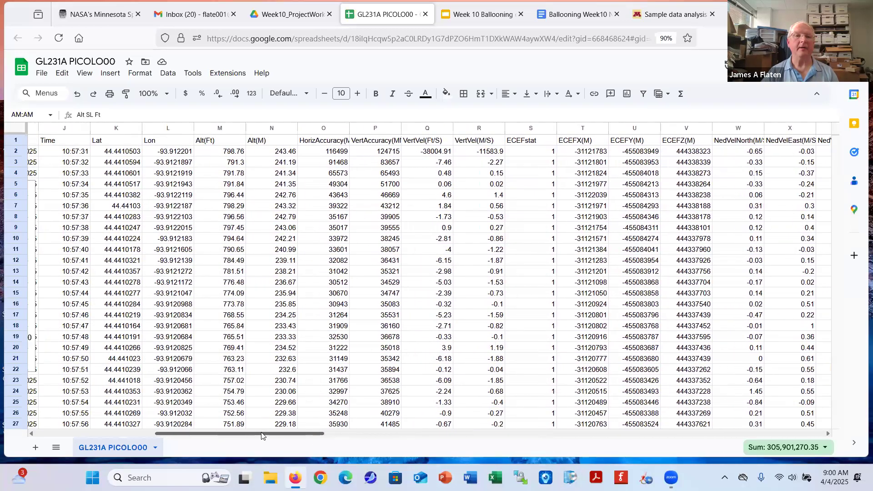
Step: Insert a chart from the Alt(Ft) and ExtT(F) columns and make it a scatter chart
{"action": "left_click", "coordinate": [216, 129]}
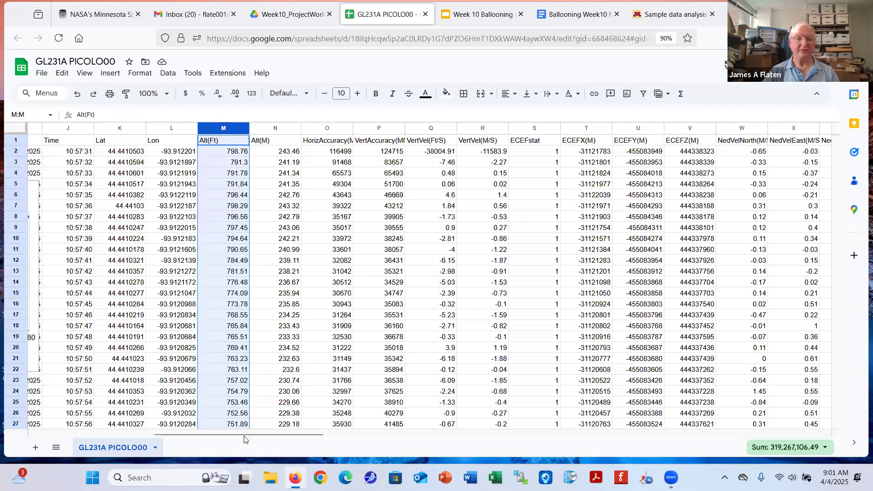
{"action": "left_click_drag", "start_coordinate": [221, 433], "coordinate": [368, 437]}
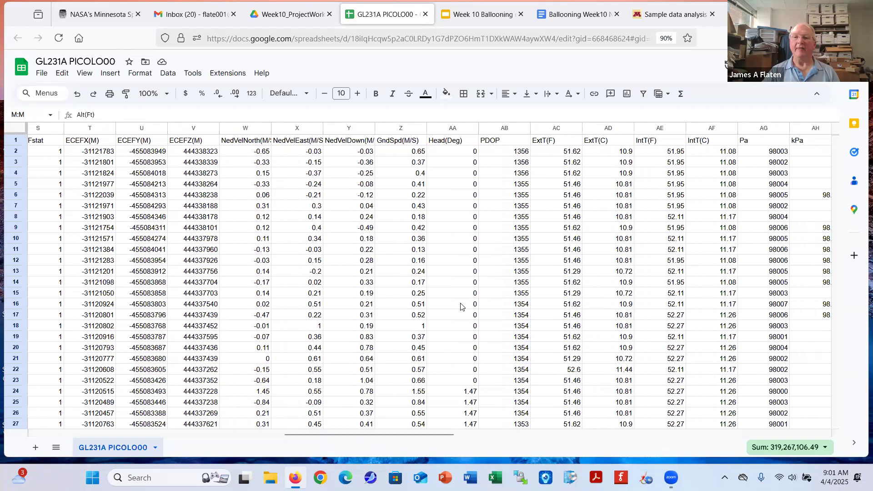
{"action": "left_click", "coordinate": [541, 129]}
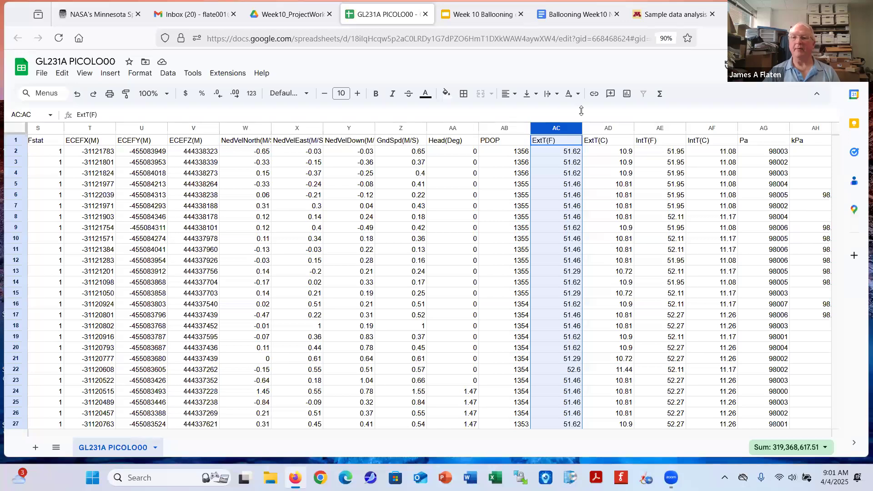
{"action": "left_click", "coordinate": [627, 94]}
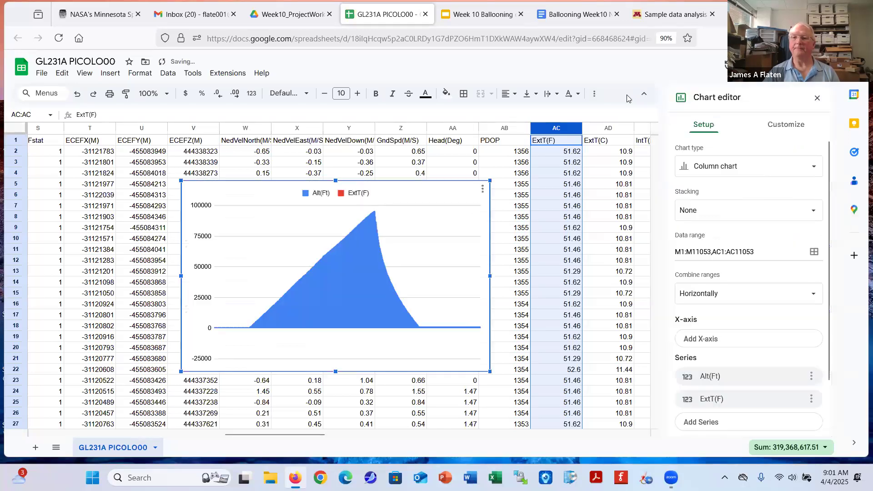
{"action": "left_click", "coordinate": [814, 167]}
{"action": "left_click_drag", "start_coordinate": [824, 210], "coordinate": [820, 320]}
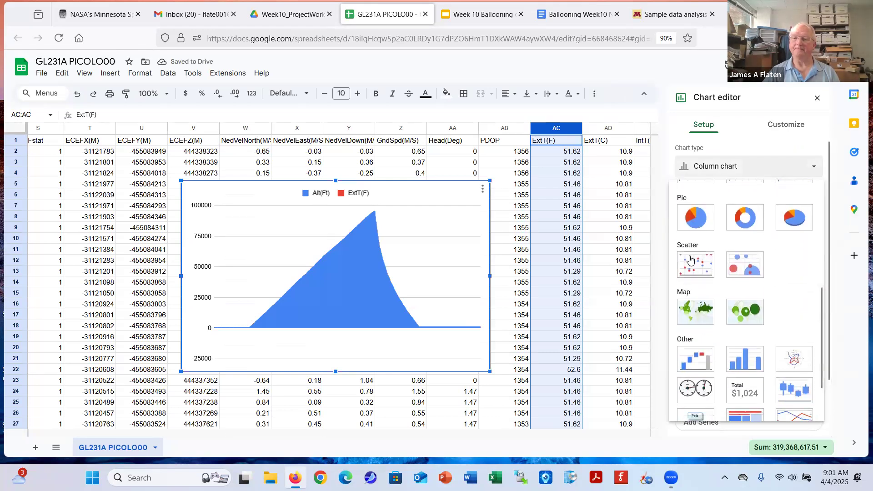
{"action": "left_click", "coordinate": [692, 265]}
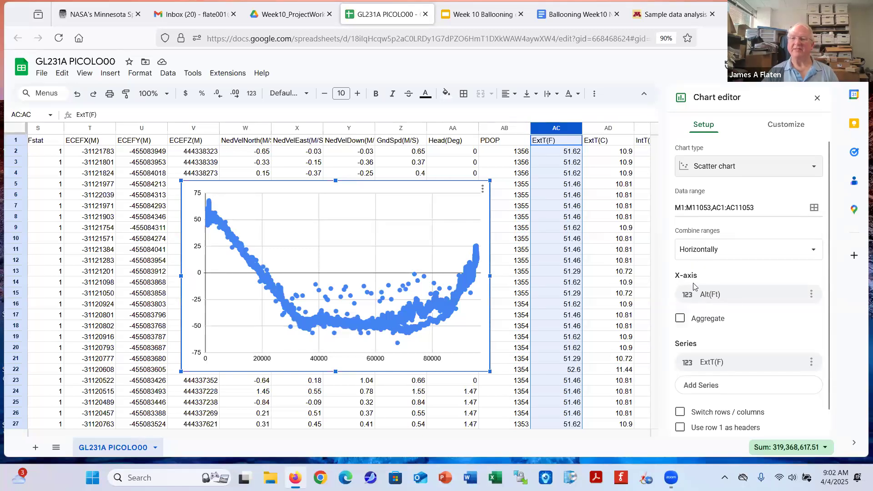
Step: Swap the scatter chart's axes so that ExtT(F) is the X-axis and Alt(Ft) is the plotted series
{"action": "left_click", "coordinate": [812, 296]}
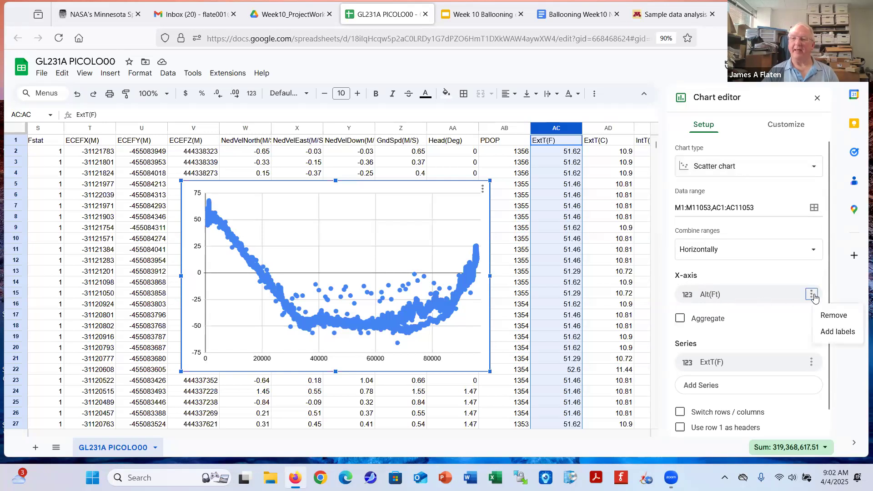
{"action": "left_click", "coordinate": [764, 298]}
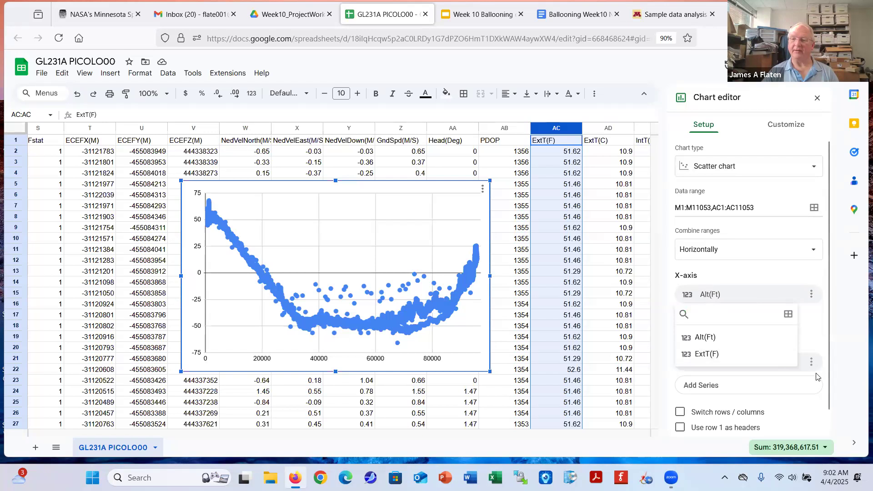
{"action": "left_click", "coordinate": [764, 362]}
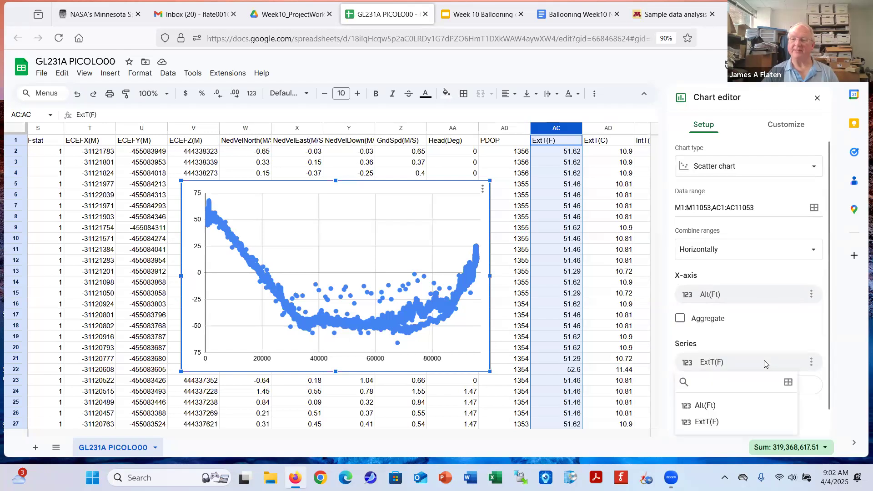
{"action": "left_click", "coordinate": [726, 297]}
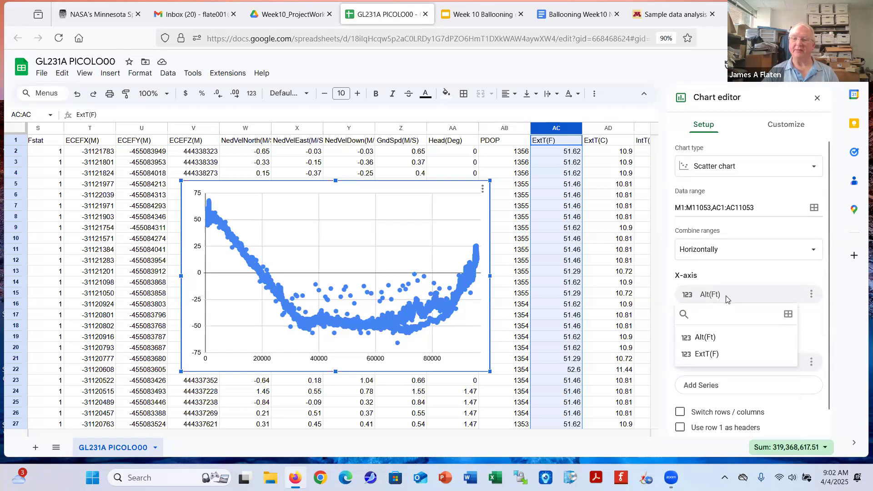
{"action": "left_click", "coordinate": [705, 356]}
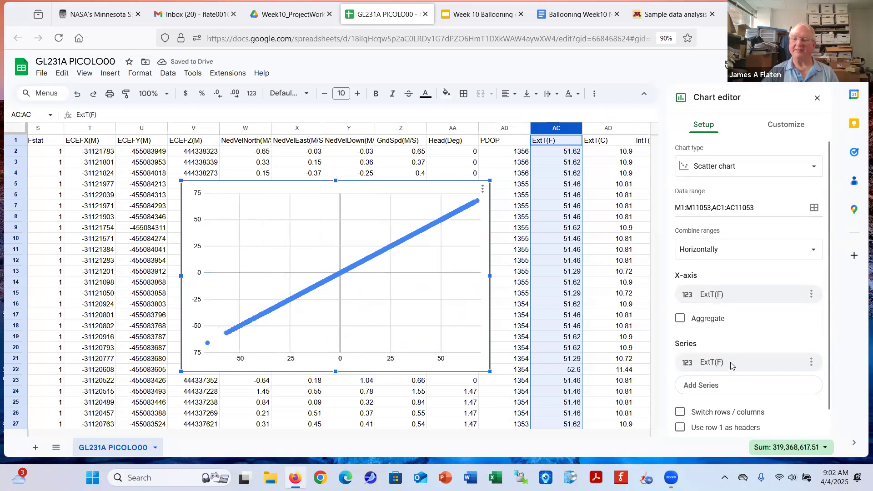
{"action": "left_click", "coordinate": [708, 387]}
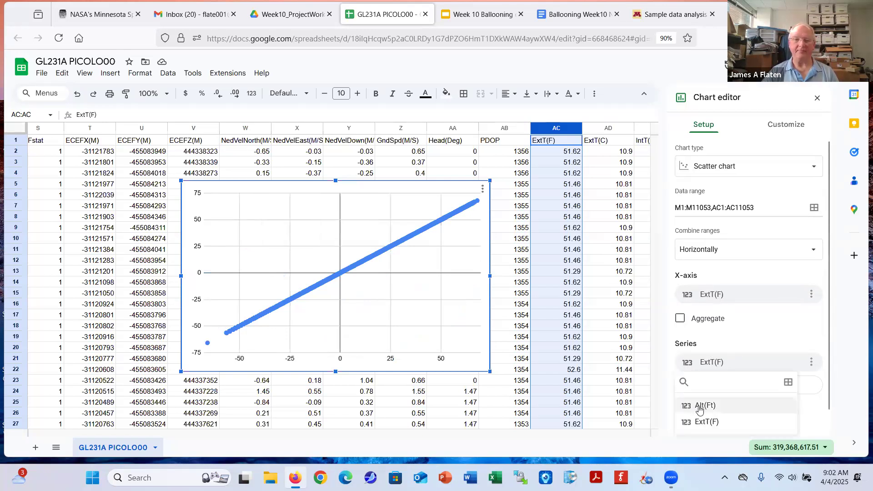
{"action": "left_click", "coordinate": [699, 407]}
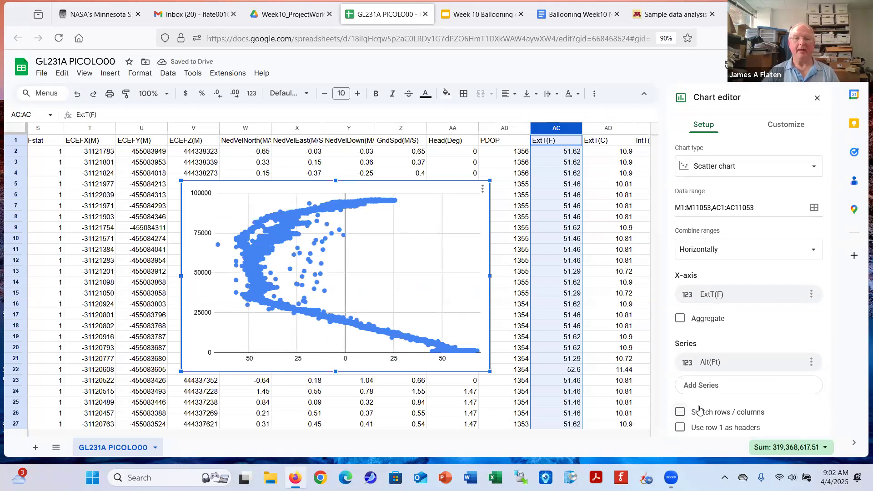
Step: Set the Alt(Ft) series' point size to 2px and its colour to light green, and close the chart editor with the chart deselected
{"action": "double_click", "coordinate": [331, 322]}
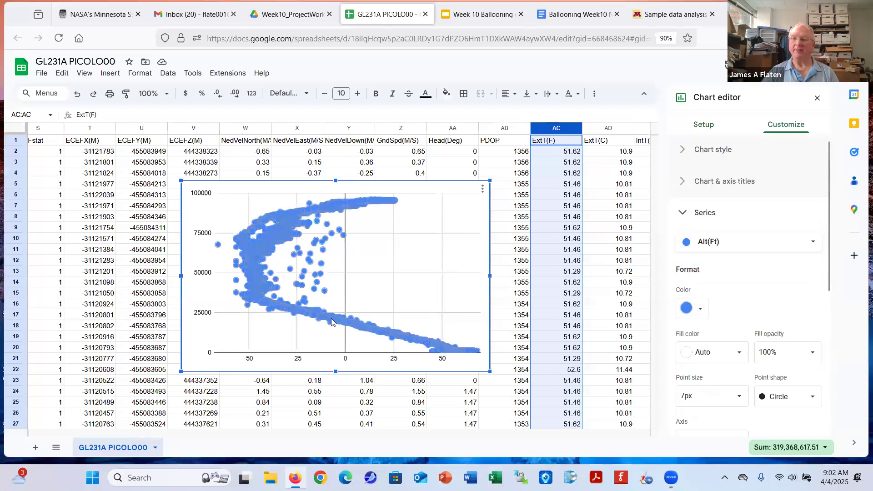
{"action": "left_click", "coordinate": [739, 396]}
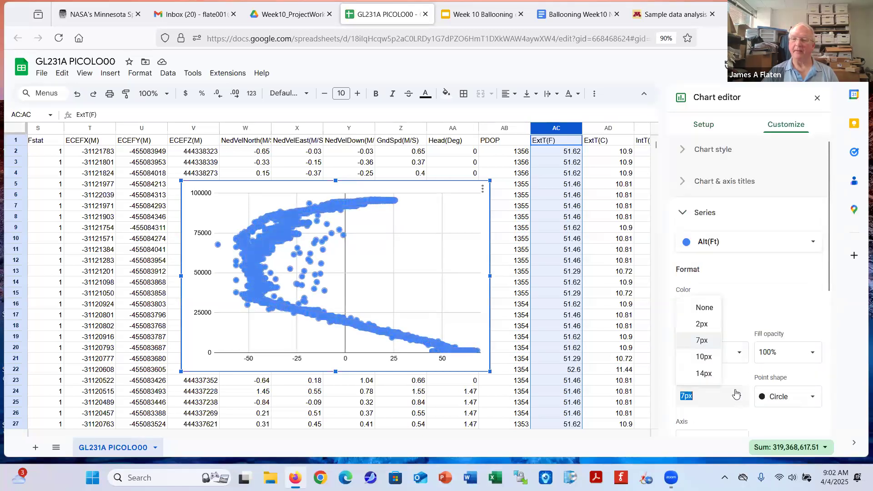
{"action": "left_click", "coordinate": [702, 325]}
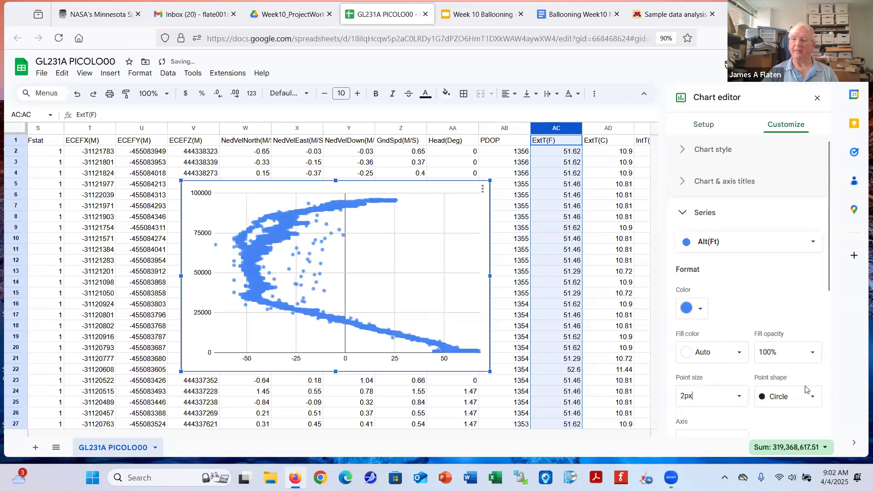
{"action": "left_click", "coordinate": [700, 308]}
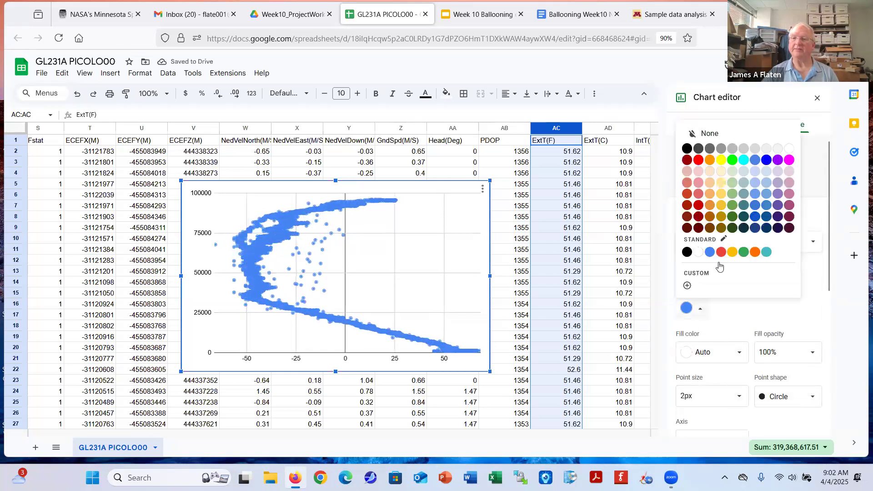
{"action": "left_click", "coordinate": [732, 195]}
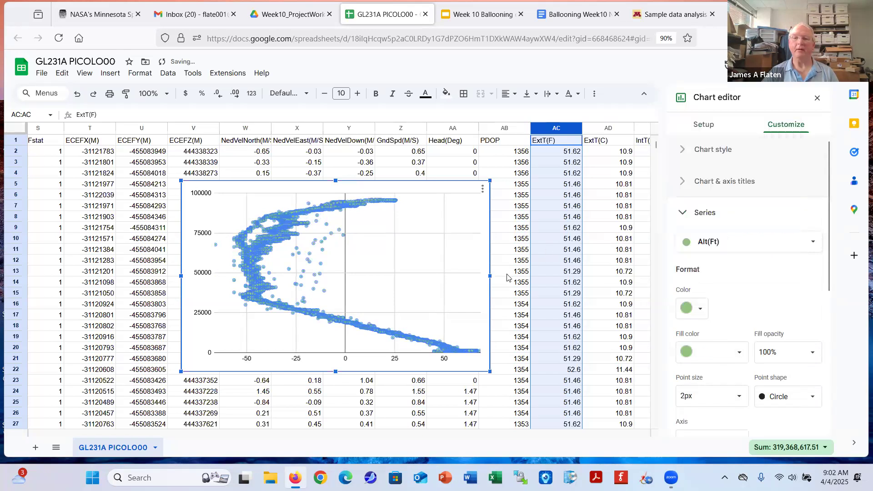
{"action": "left_click", "coordinate": [507, 275]}
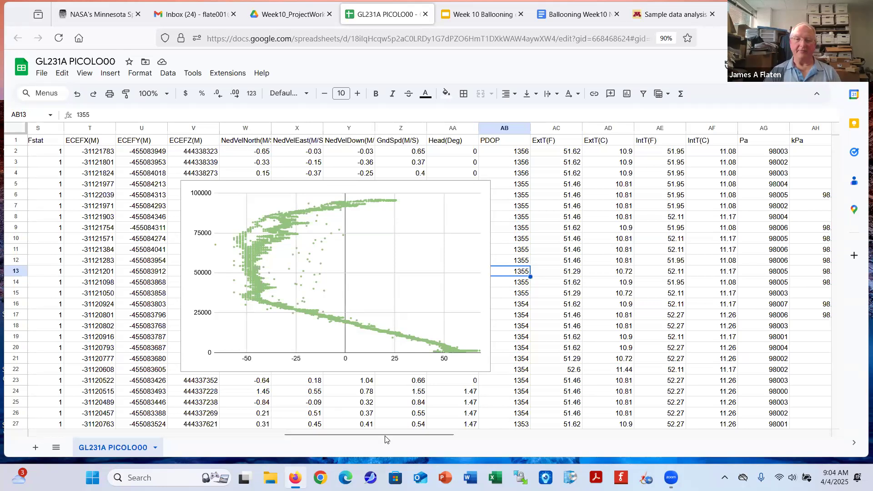
{"action": "scroll", "coordinate": [182, 424], "scroll_direction": "left", "scroll_amount": 5}
{"action": "scroll", "coordinate": [182, 423], "scroll_direction": "left", "scroll_amount": 10}
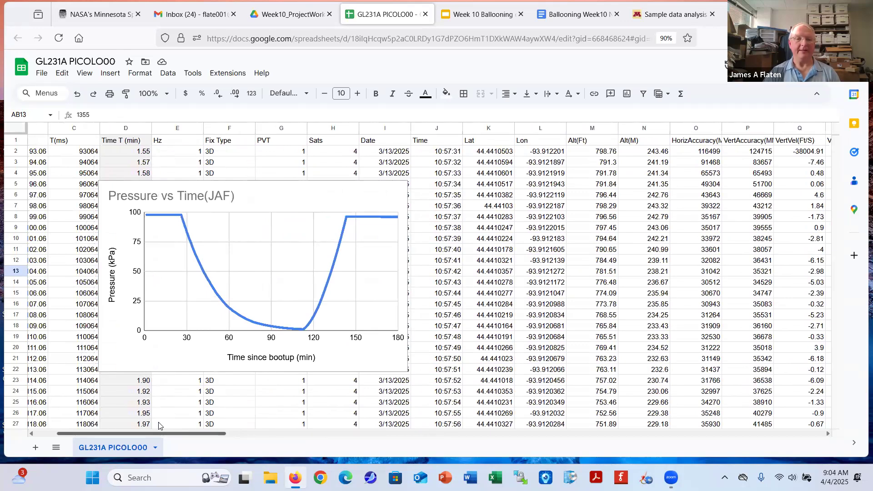
{"action": "left_click_drag", "start_coordinate": [159, 425], "coordinate": [356, 427]}
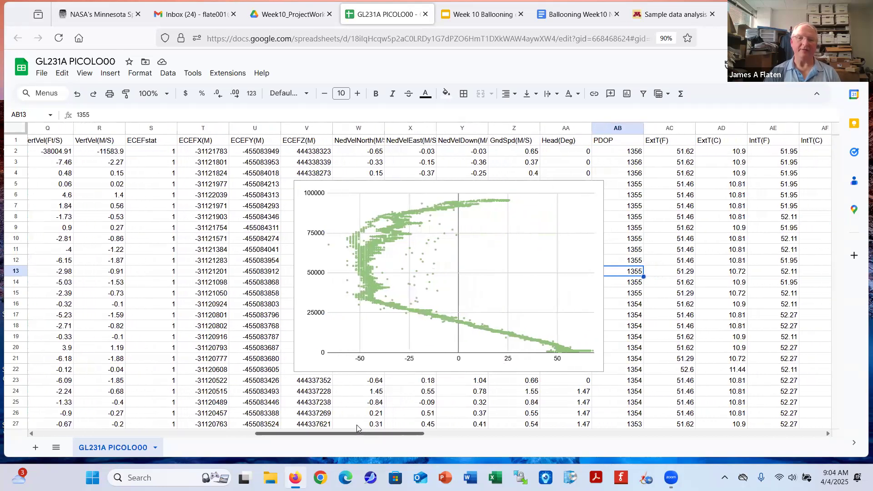